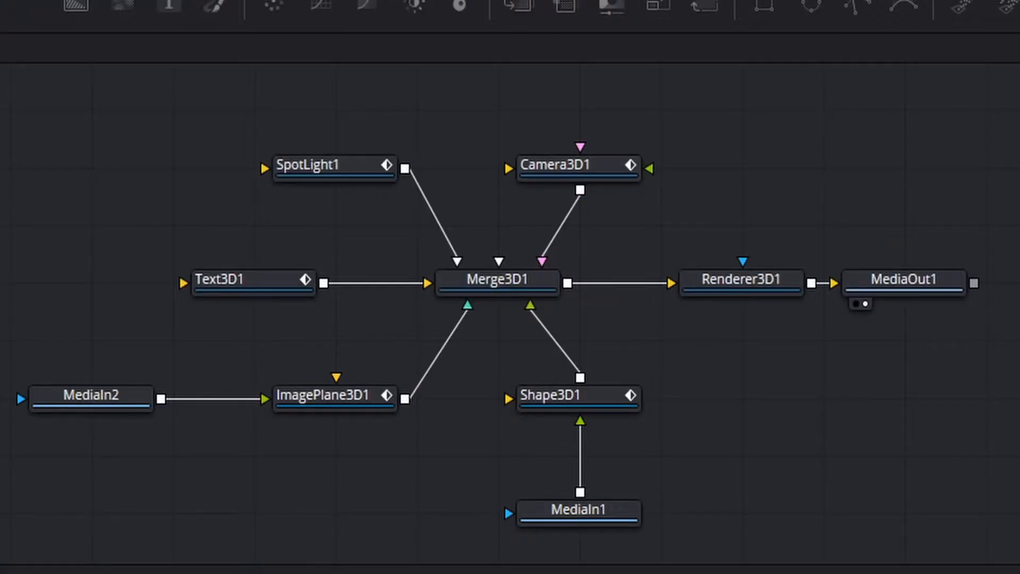
Display Camera3D1 in the first viewer and shift the camera slightly sideways in 3D space.
{"action": "left_click", "coordinate": [600, 165]}
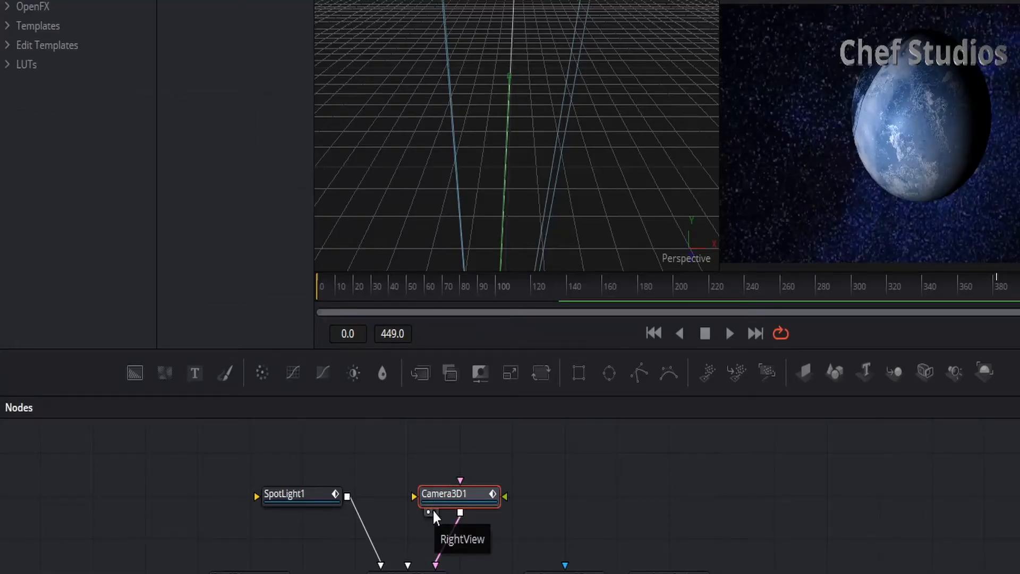
{"action": "left_click", "coordinate": [138, 1]}
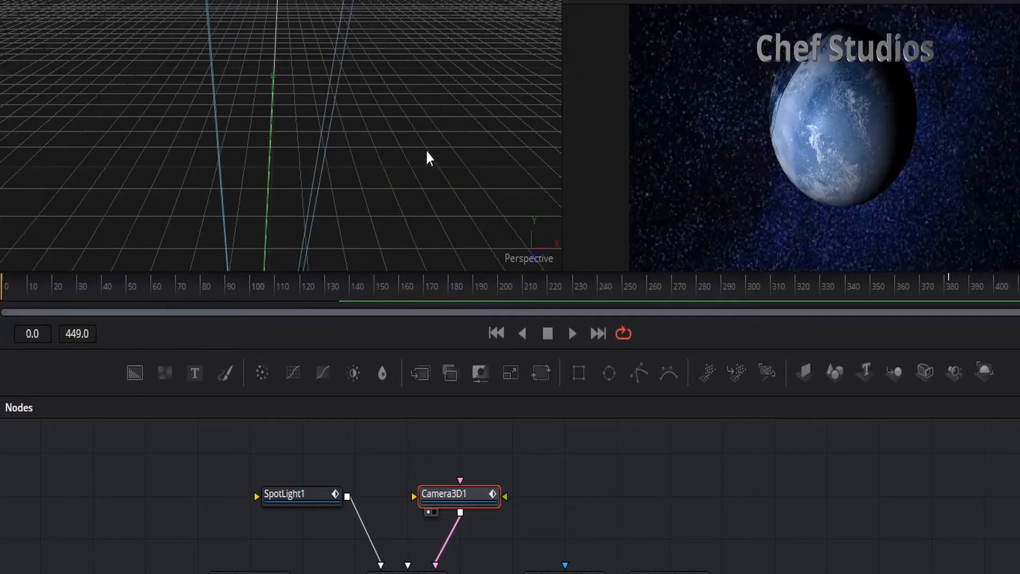
{"action": "scroll", "coordinate": [331, 151], "scroll_direction": "down", "scroll_amount": 5}
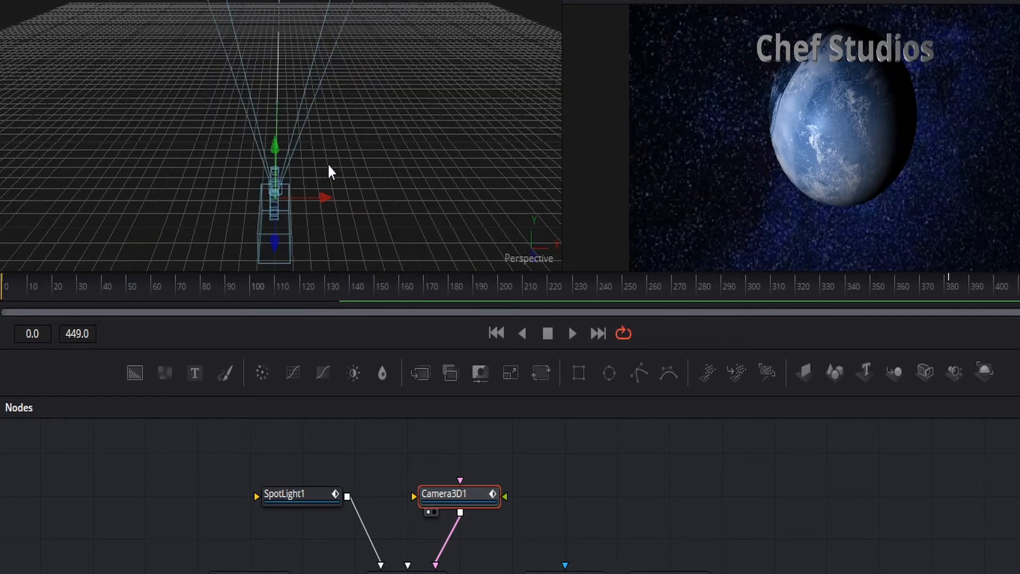
{"action": "left_click_drag", "start_coordinate": [320, 196], "coordinate": [326, 149]}
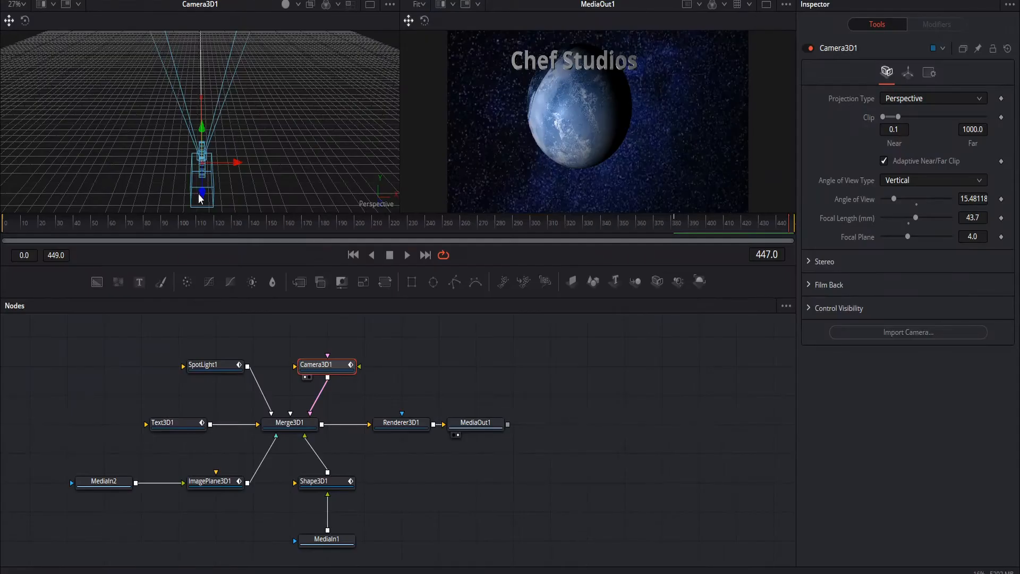
{"action": "left_click_drag", "start_coordinate": [202, 190], "coordinate": [196, 191]}
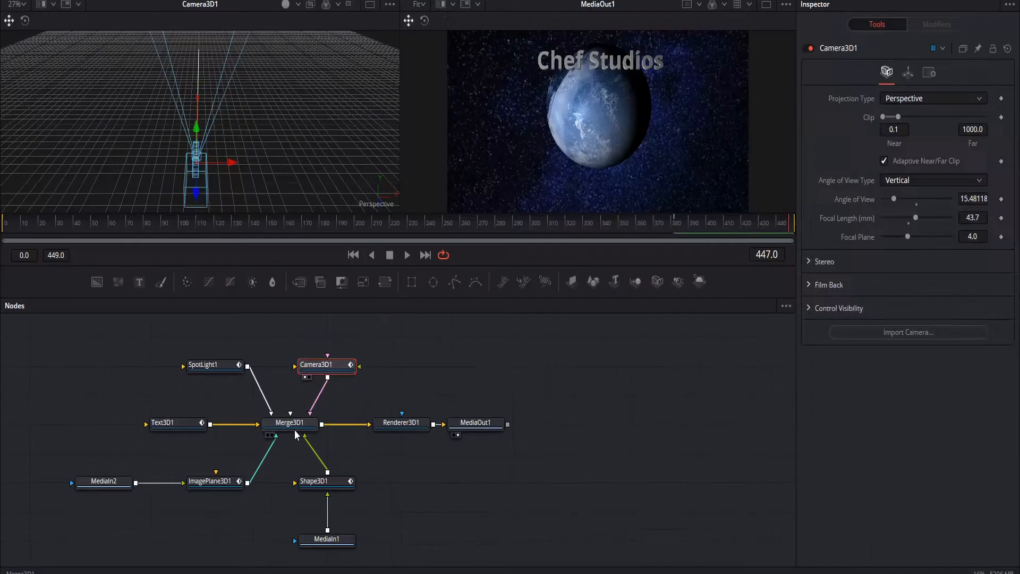
Display the combined 3D scene of Merge3D1 in the first viewer and widen that viewer.
{"action": "left_click", "coordinate": [402, 342]}
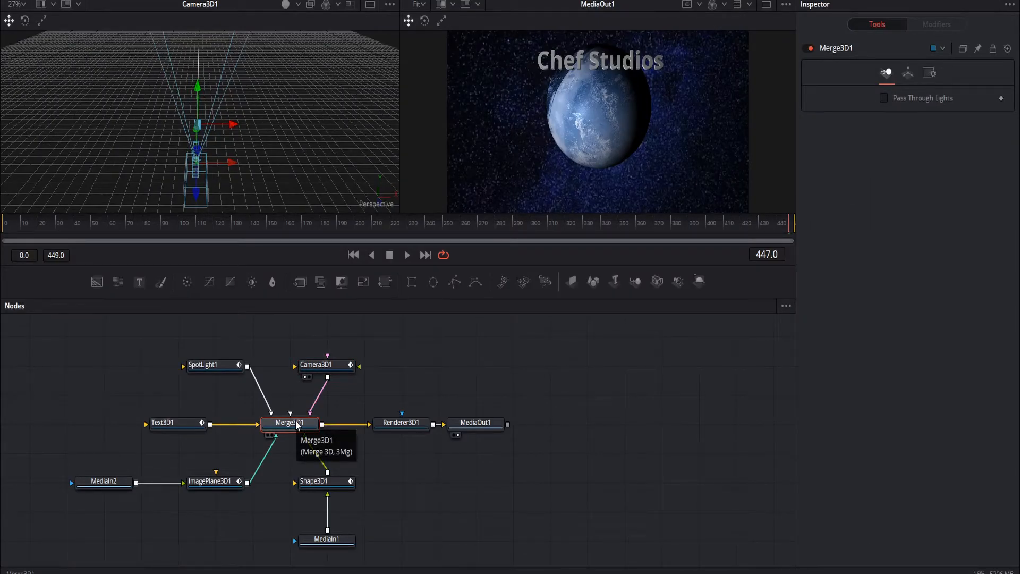
{"action": "left_click", "coordinate": [269, 436]}
{"action": "scroll", "coordinate": [255, 151], "scroll_direction": "down", "scroll_amount": 1}
{"action": "scroll", "coordinate": [284, 121], "scroll_direction": "up", "scroll_amount": 1}
{"action": "middle_click_drag", "start_coordinate": [284, 120], "coordinate": [344, 157]}
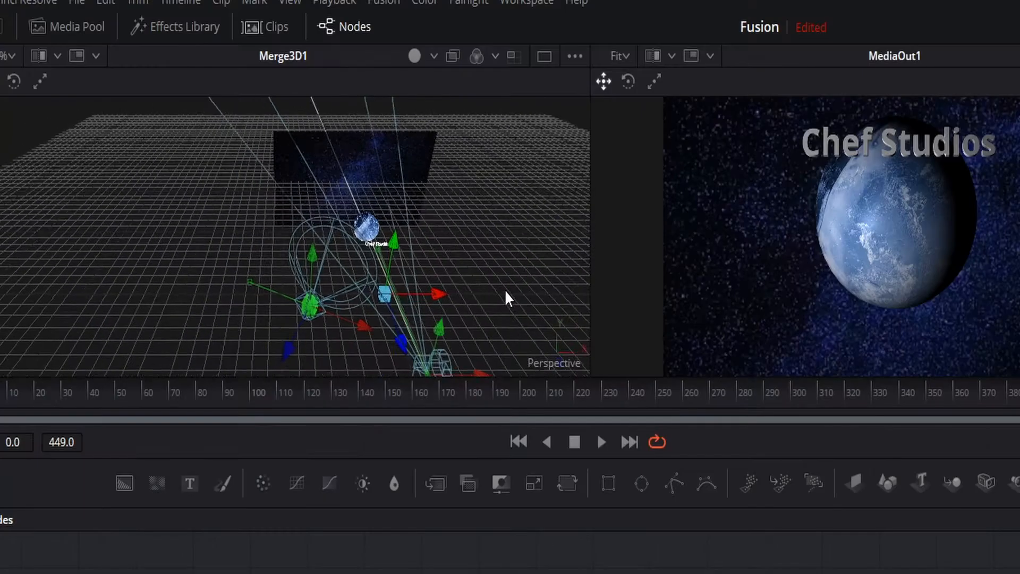
{"action": "middle_click_drag", "start_coordinate": [506, 290], "coordinate": [423, 276]}
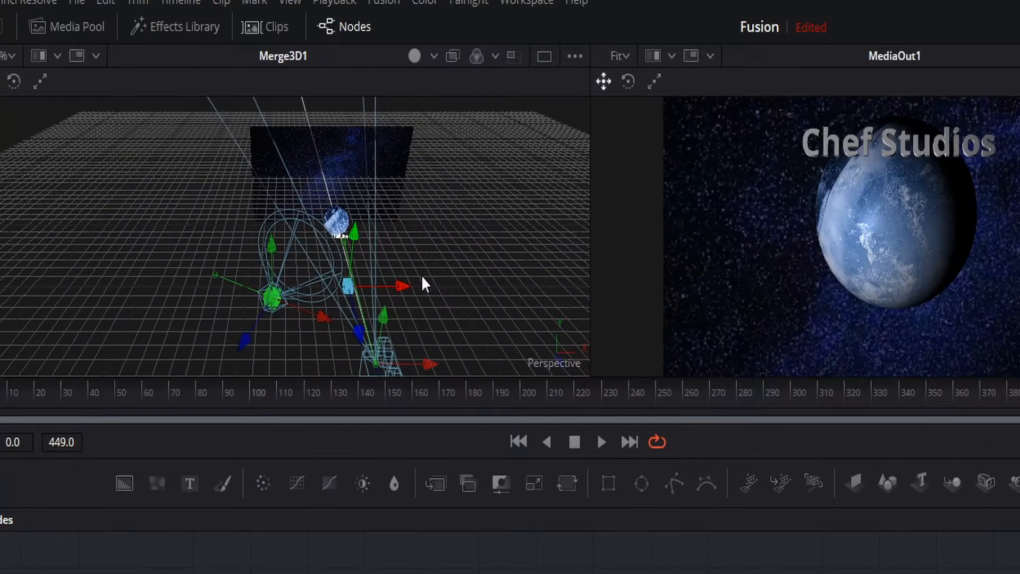
{"action": "scroll", "coordinate": [421, 276], "scroll_direction": "up", "scroll_amount": 1}
{"action": "scroll", "coordinate": [421, 276], "scroll_direction": "down", "scroll_amount": 2}
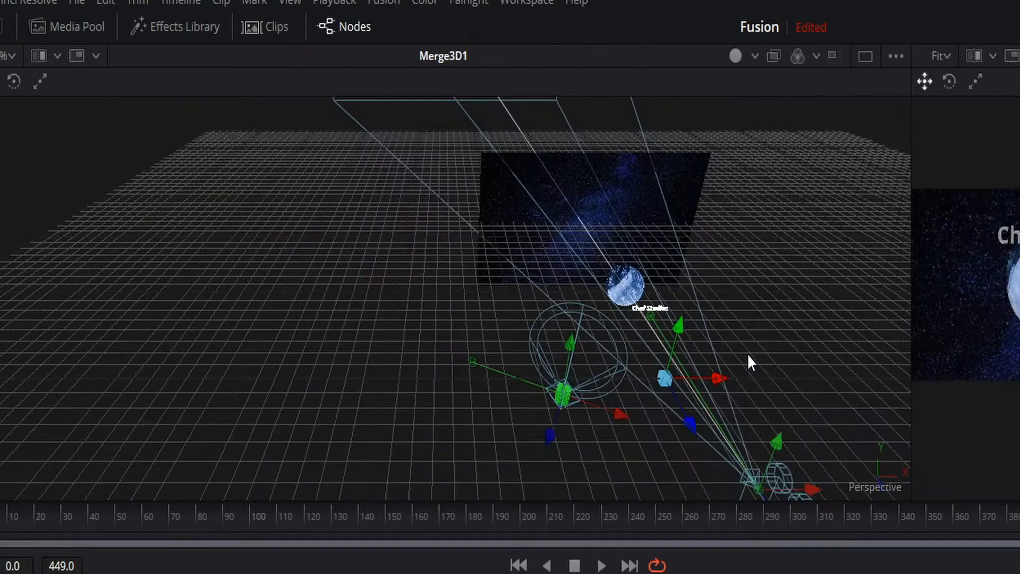
Examine the "Chef Studios" 3D title in the Merge3D1 scene up close and from several angles.
{"action": "middle_click_drag", "start_coordinate": [818, 326], "coordinate": [569, 305]}
{"action": "scroll", "coordinate": [384, 239], "scroll_direction": "up", "scroll_amount": 1}
{"action": "scroll", "coordinate": [416, 323], "scroll_direction": "up", "scroll_amount": 3}
{"action": "middle_click_drag", "start_coordinate": [416, 323], "coordinate": [672, 236]}
{"action": "left_click", "coordinate": [338, 233]}
{"action": "middle_click_drag", "start_coordinate": [551, 242], "coordinate": [402, 456]}
{"action": "scroll", "coordinate": [442, 368], "scroll_direction": "up", "scroll_amount": 4}
{"action": "middle_click_drag", "start_coordinate": [494, 383], "coordinate": [542, 261]}
{"action": "left_click", "coordinate": [542, 259]}
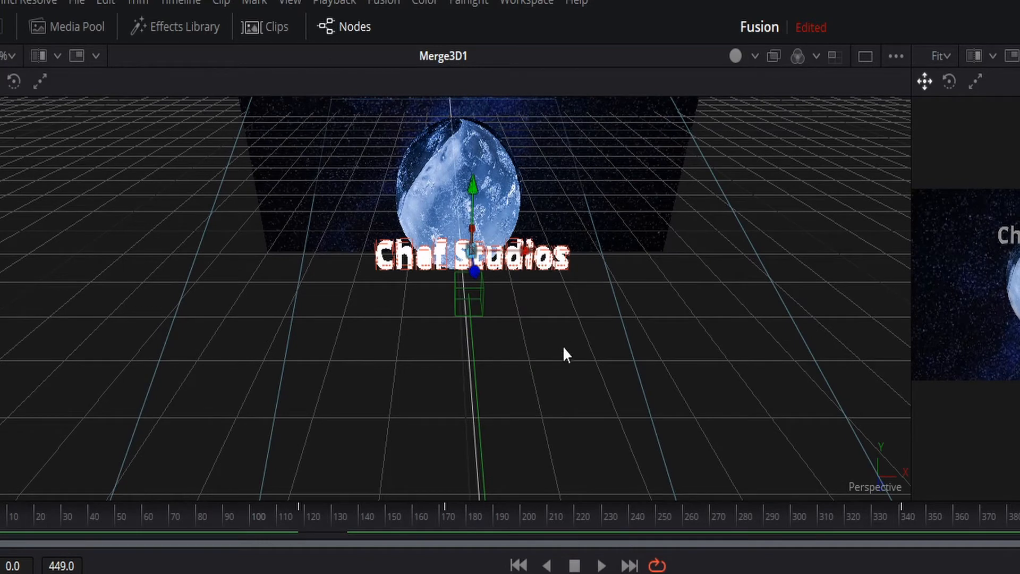
{"action": "middle_click_drag", "start_coordinate": [603, 212], "coordinate": [573, 351]}
Examine the planet sphere, the star background plane and the camera in the Merge3D1 scene.
{"action": "left_click", "coordinate": [461, 326]}
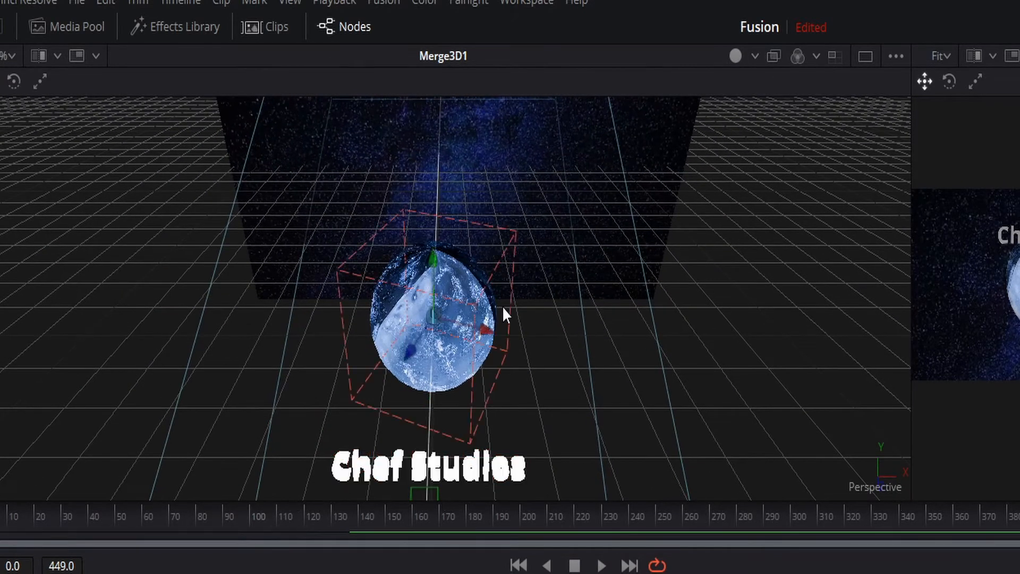
{"action": "scroll", "coordinate": [558, 318], "scroll_direction": "down", "scroll_amount": 2}
{"action": "scroll", "coordinate": [558, 318], "scroll_direction": "up", "scroll_amount": 2}
{"action": "scroll", "coordinate": [528, 259], "scroll_direction": "down", "scroll_amount": 2}
{"action": "scroll", "coordinate": [528, 258], "scroll_direction": "up", "scroll_amount": 4}
{"action": "scroll", "coordinate": [527, 264], "scroll_direction": "down", "scroll_amount": 3}
{"action": "scroll", "coordinate": [527, 264], "scroll_direction": "up", "scroll_amount": 4}
{"action": "scroll", "coordinate": [484, 234], "scroll_direction": "up", "scroll_amount": 2}
{"action": "left_click", "coordinate": [483, 241]}
{"action": "scroll", "coordinate": [495, 327], "scroll_direction": "down", "scroll_amount": 6, "text": "ctrl"}
{"action": "middle_click_drag", "start_coordinate": [545, 432], "coordinate": [578, 342]}
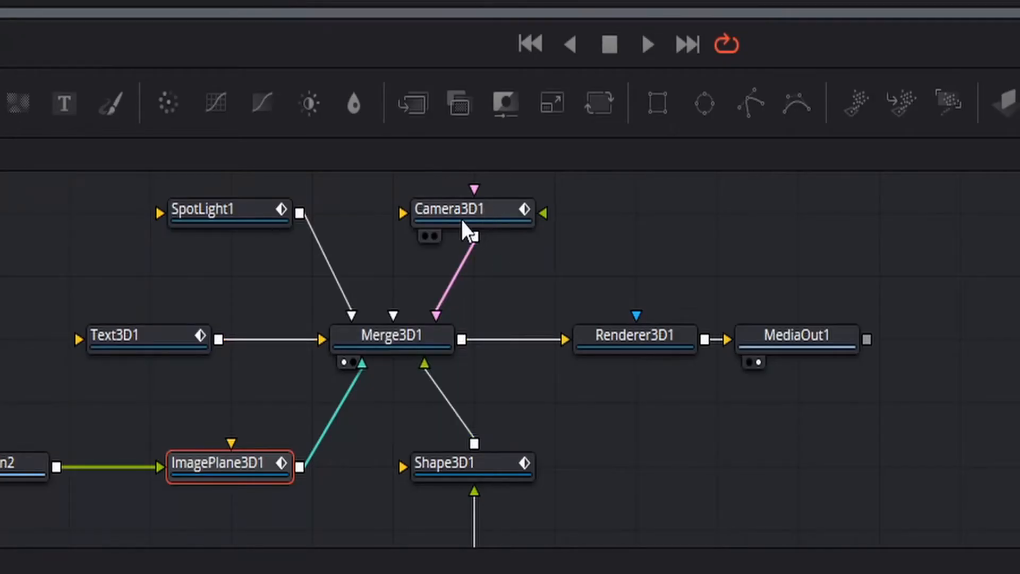
{"action": "left_click", "coordinate": [461, 217]}
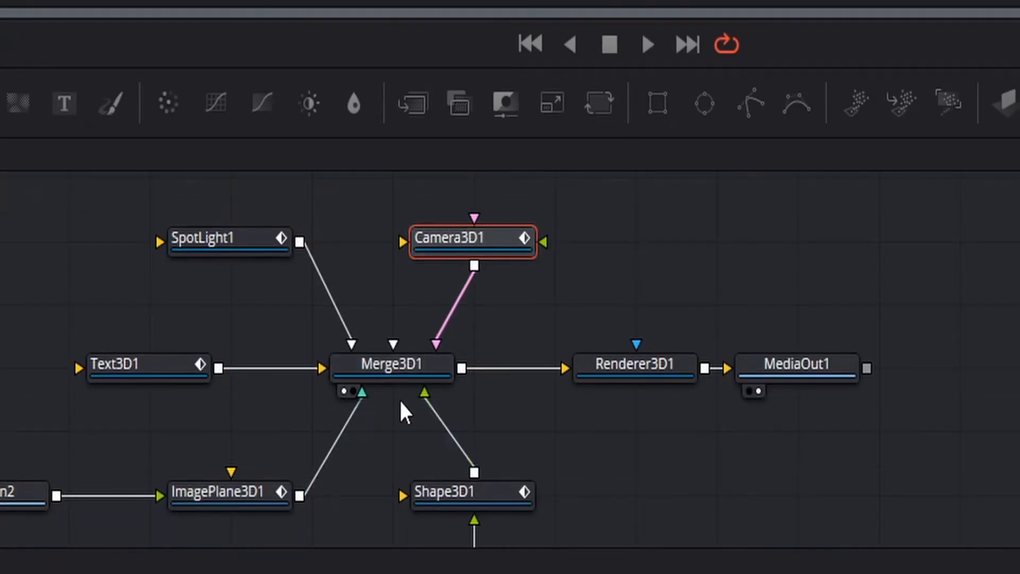
Compare the flat Renderer3D1 output with the Merge3D1 3D scene in the first viewer.
{"action": "left_click", "coordinate": [397, 376]}
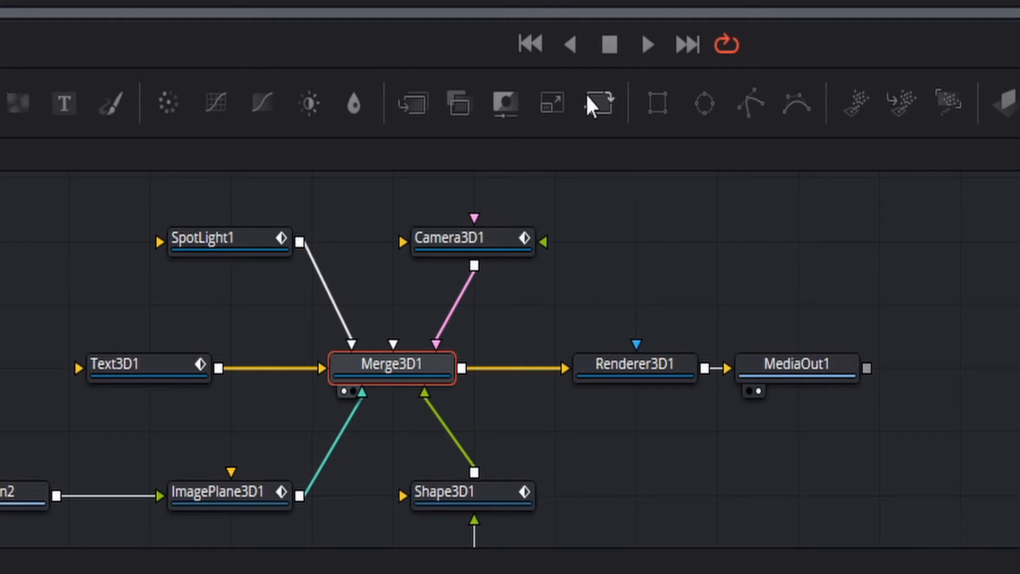
{"action": "left_click", "coordinate": [586, 391]}
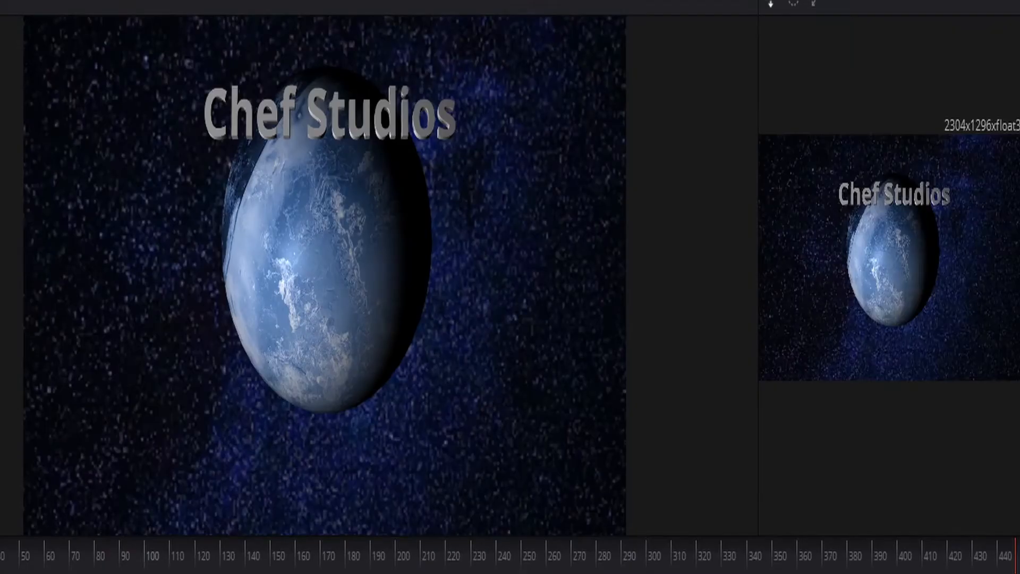
{"action": "key", "text": "1"}
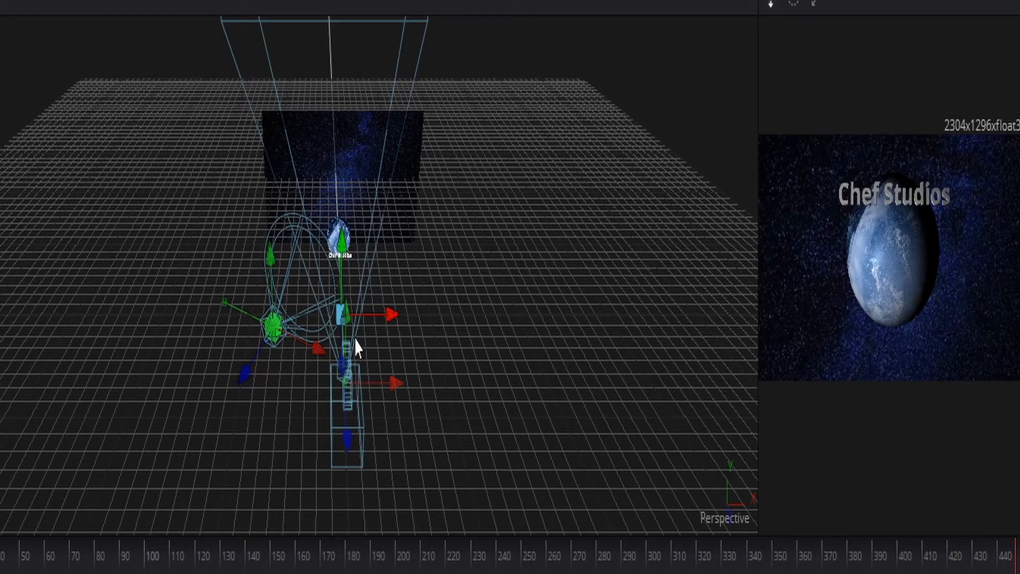
Try moving the spotlight away from the planet and bring it back to its starting position.
{"action": "left_click_drag", "start_coordinate": [318, 350], "coordinate": [220, 317]}
{"action": "scroll", "coordinate": [377, 248], "scroll_direction": "up", "scroll_amount": 1}
{"action": "scroll", "coordinate": [377, 258], "scroll_direction": "down", "scroll_amount": 1}
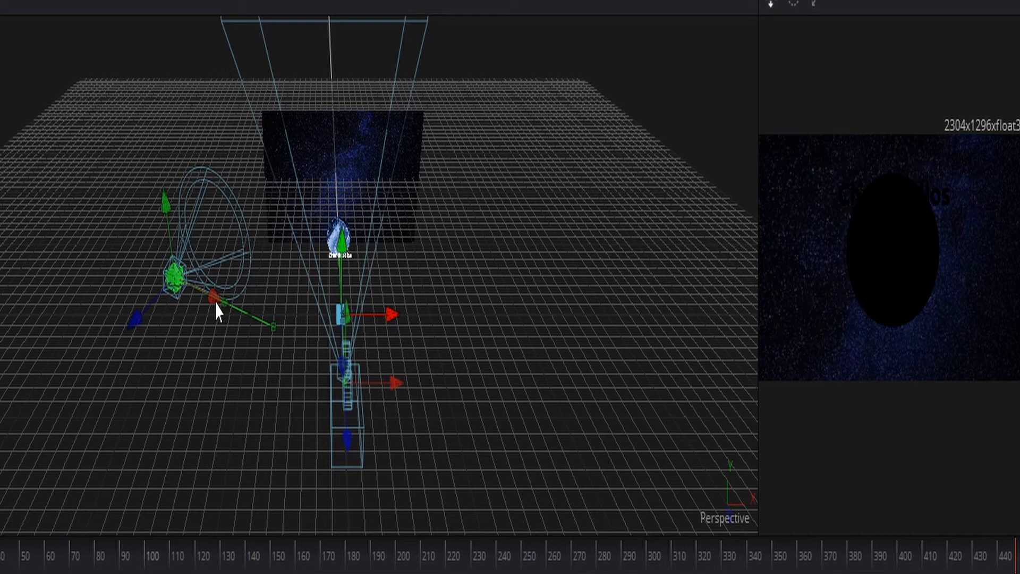
{"action": "left_click_drag", "start_coordinate": [216, 303], "coordinate": [317, 347]}
Move the planet sphere closer to the camera and reduce the height of the viewers.
{"action": "scroll", "coordinate": [330, 342], "scroll_direction": "up", "scroll_amount": 2}
{"action": "scroll", "coordinate": [372, 353], "scroll_direction": "down", "scroll_amount": 1}
{"action": "scroll", "coordinate": [385, 367], "scroll_direction": "up", "scroll_amount": 5, "text": "ctrl"}
{"action": "middle_click_drag", "start_coordinate": [384, 376], "coordinate": [380, 261]}
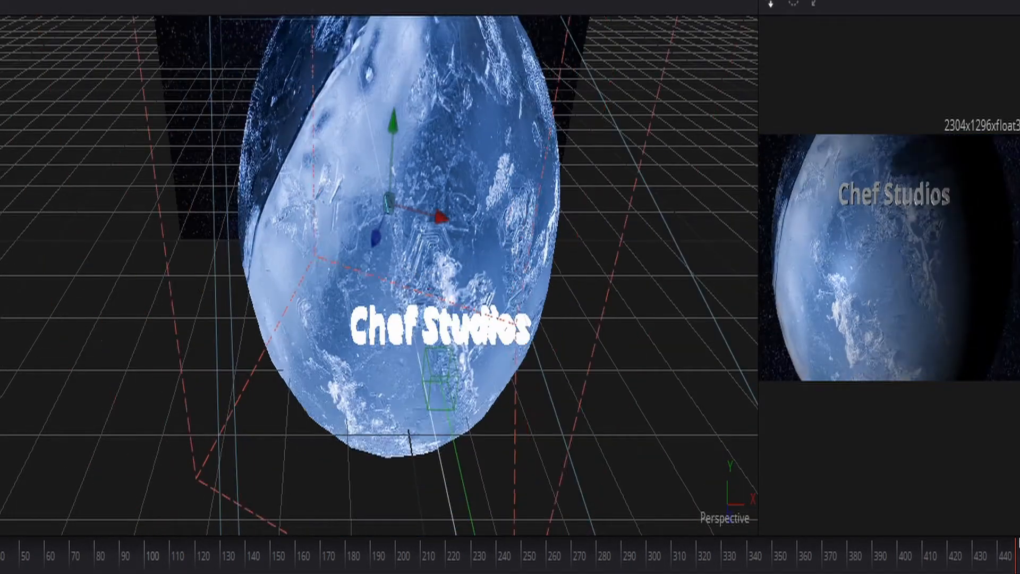
{"action": "scroll", "coordinate": [531, 345], "scroll_direction": "down", "scroll_amount": 1}
{"action": "scroll", "coordinate": [529, 346], "scroll_direction": "down", "scroll_amount": 3, "text": "ctrl"}
{"action": "scroll", "coordinate": [507, 330], "scroll_direction": "down", "scroll_amount": 2}
{"action": "scroll", "coordinate": [504, 330], "scroll_direction": "down", "scroll_amount": 3, "text": "ctrl"}
{"action": "scroll", "coordinate": [492, 360], "scroll_direction": "up", "scroll_amount": 1}
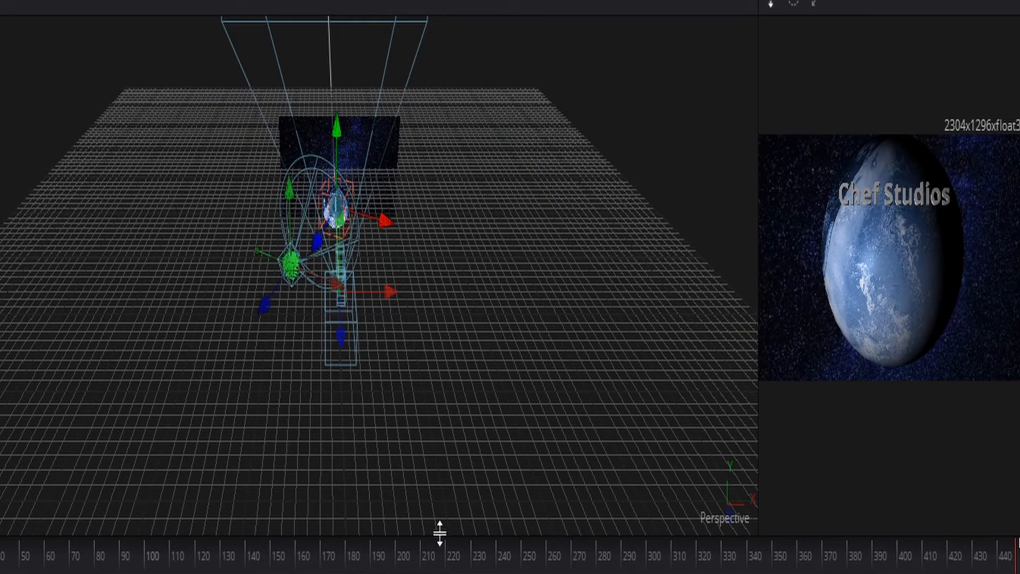
{"action": "left_click_drag", "start_coordinate": [445, 531], "coordinate": [441, 247]}
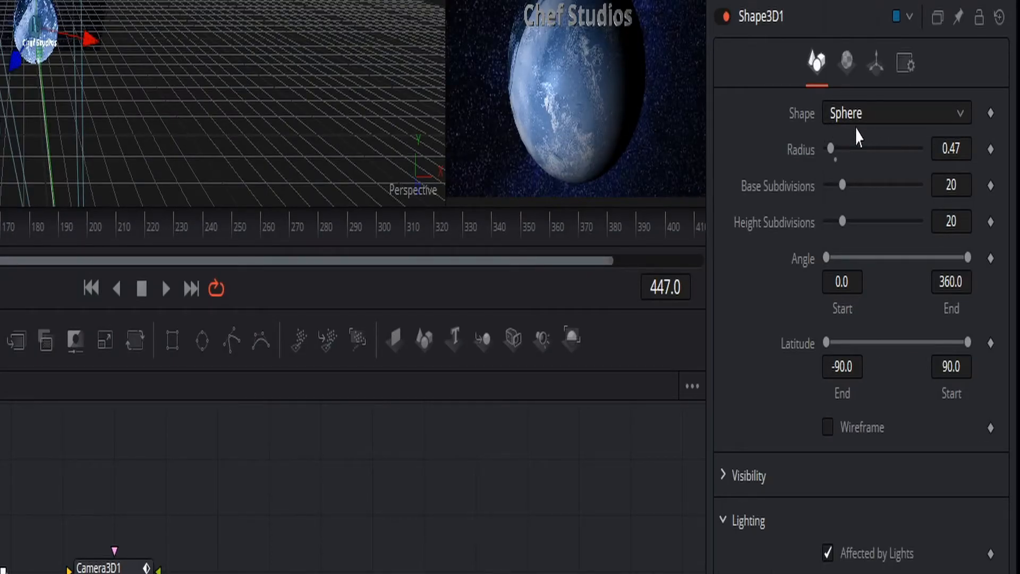
Try the Cube, Cylinder and Plane shapes on Shape3D1 and set the shape back to Sphere.
{"action": "left_click", "coordinate": [949, 115]}
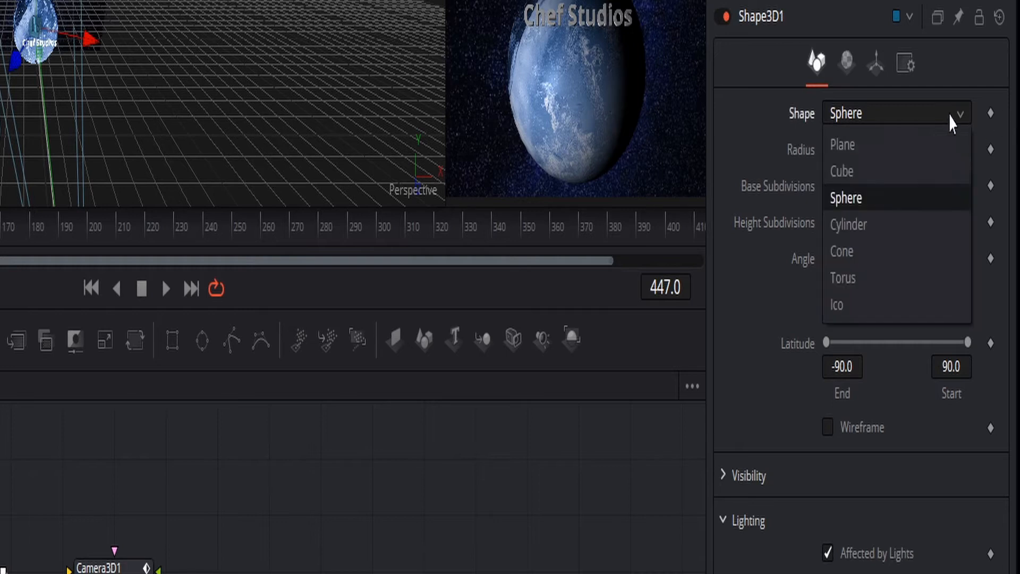
{"action": "left_click", "coordinate": [907, 196]}
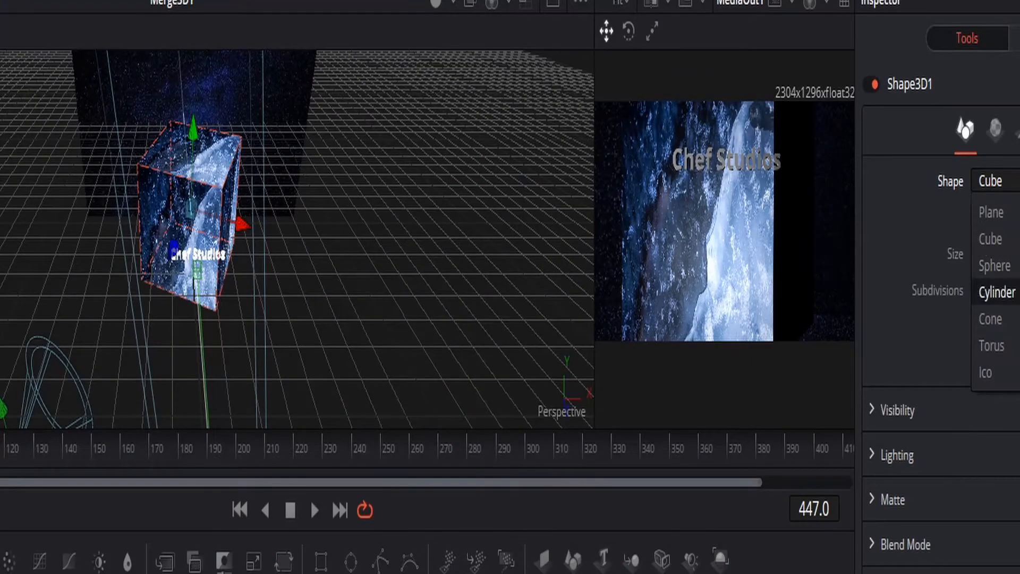
{"action": "left_click", "coordinate": [997, 292]}
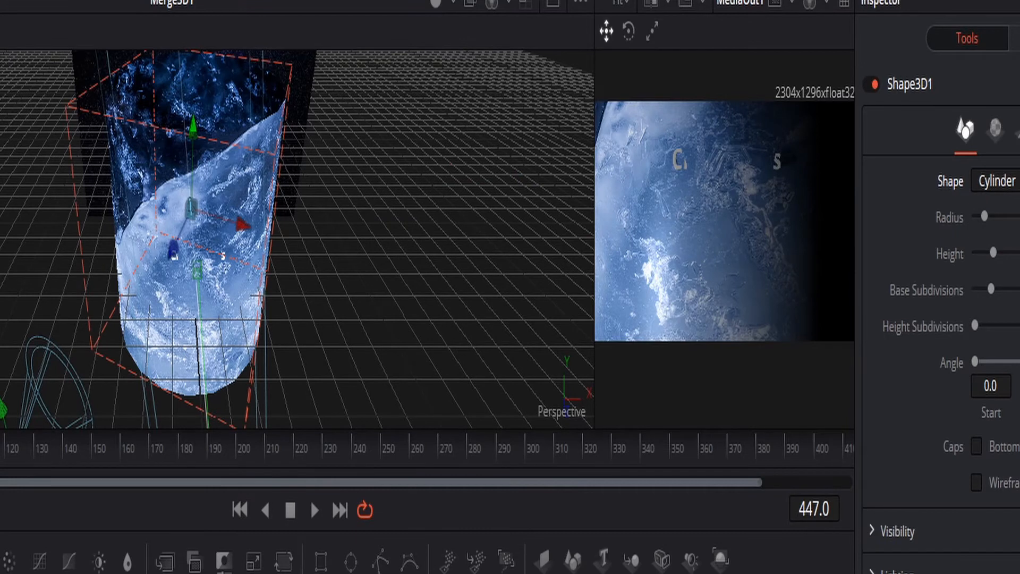
{"action": "left_click", "coordinate": [997, 181]}
{"action": "left_click", "coordinate": [997, 293]}
{"action": "left_click", "coordinate": [997, 181]}
{"action": "left_click", "coordinate": [991, 238]}
{"action": "left_click", "coordinate": [997, 181]}
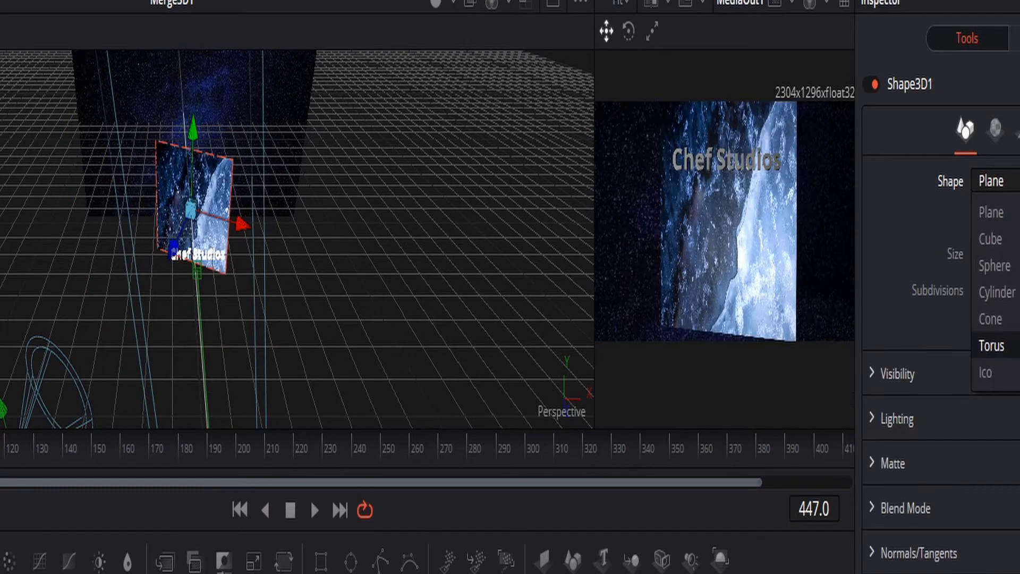
{"action": "left_click", "coordinate": [995, 265]}
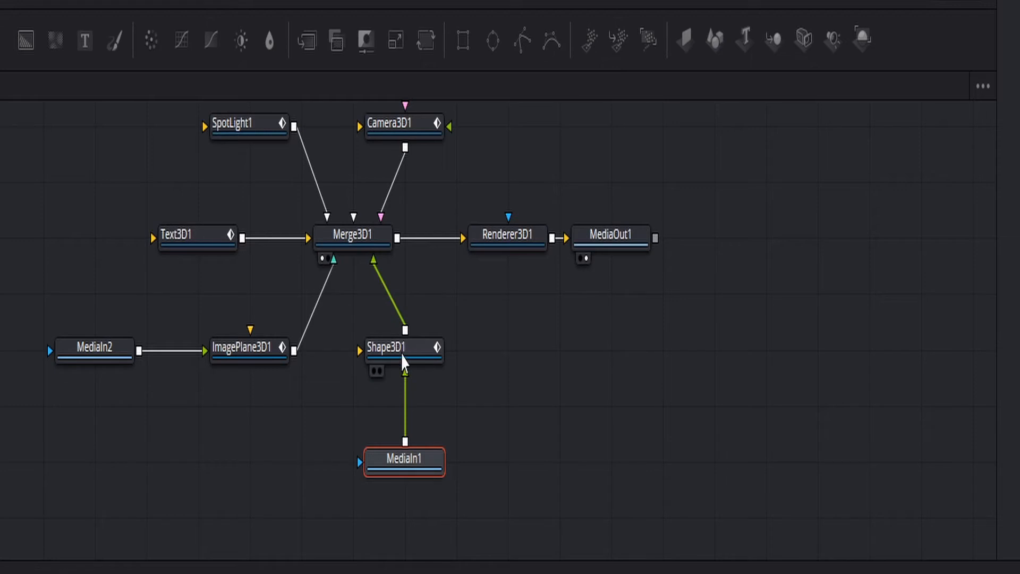
Display Shape3D1 in the second viewer and move the ImagePlane3D1 star background slightly sideways and upward in the scene.
{"action": "left_click", "coordinate": [380, 371]}
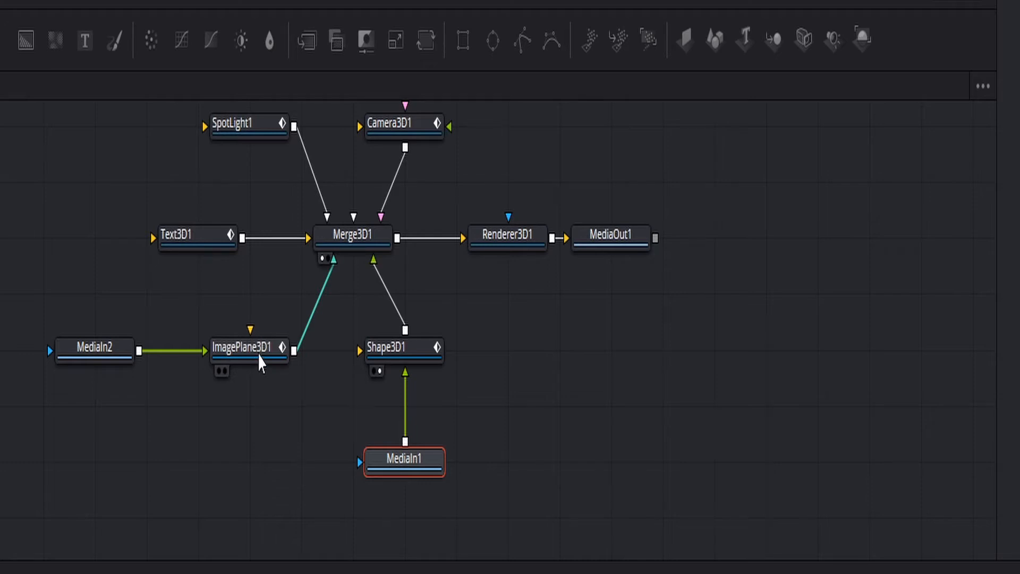
{"action": "left_click", "coordinate": [264, 361]}
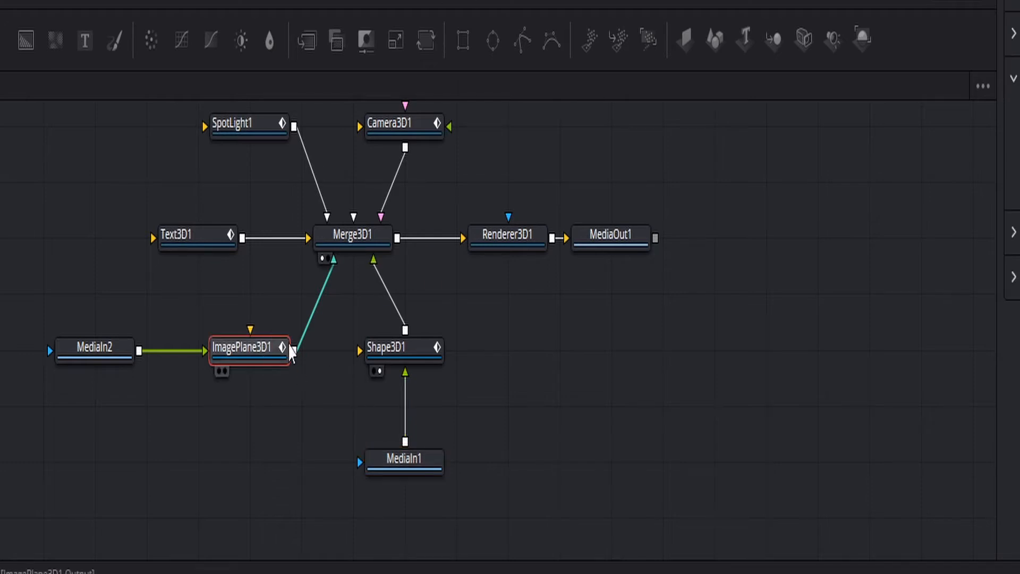
{"action": "scroll", "coordinate": [458, 231], "scroll_direction": "up", "scroll_amount": 6, "text": "ctrl"}
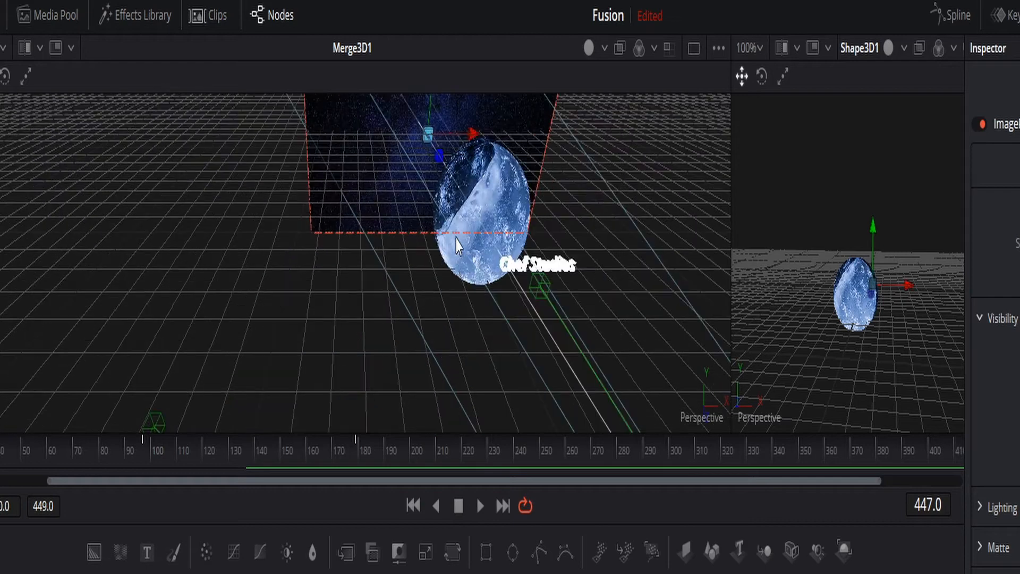
{"action": "middle_click_drag", "start_coordinate": [400, 205], "coordinate": [349, 326]}
{"action": "scroll", "coordinate": [351, 327], "scroll_direction": "up", "scroll_amount": 2, "text": "ctrl"}
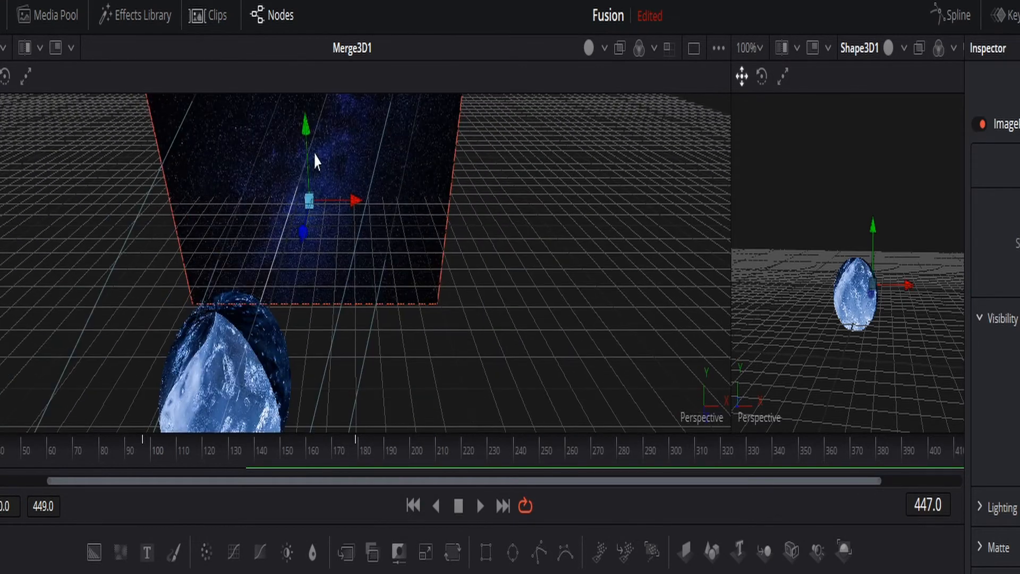
{"action": "left_click_drag", "start_coordinate": [348, 198], "coordinate": [339, 204]}
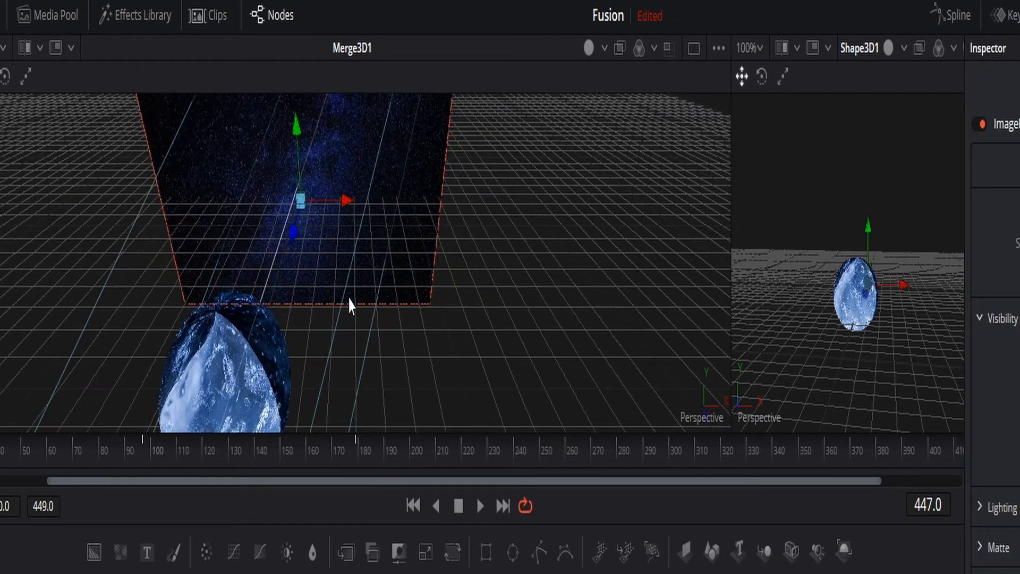
{"action": "middle_click_drag", "start_coordinate": [326, 194], "coordinate": [333, 257]}
{"action": "mouse_move", "coordinate": [296, 158]}
{"action": "left_mouse_down"}
{"action": "mouse_move", "coordinate": [299, 130]}
{"action": "mouse_move", "coordinate": [298, 147]}
{"action": "left_mouse_up"}
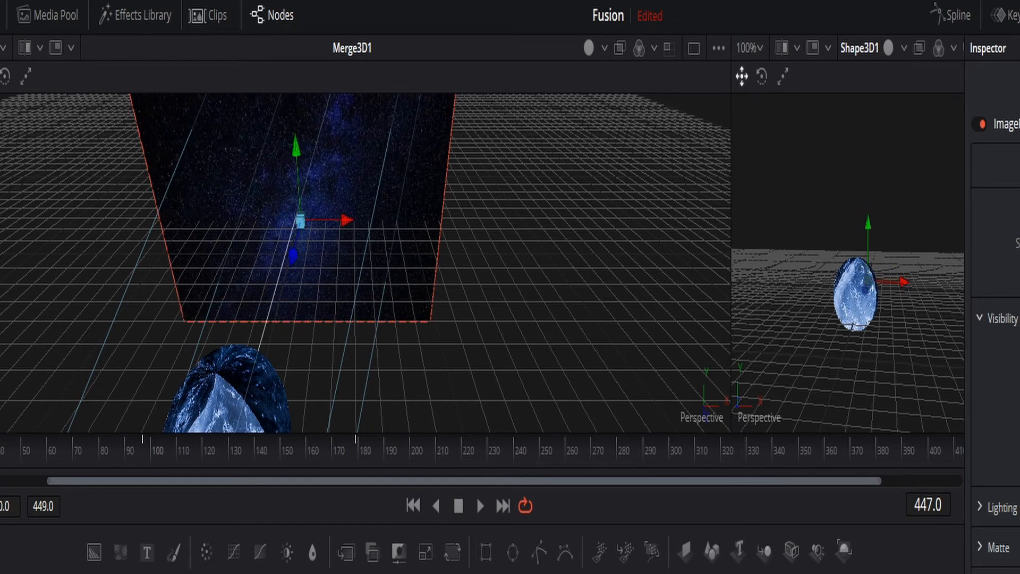
Show MediaOut1 in the second viewer again and examine the planet, title and background arrangement in the Merge3D1 scene.
{"action": "key", "text": "2"}
{"action": "middle_click_drag", "start_coordinate": [373, 285], "coordinate": [471, 298], "text": "alt"}
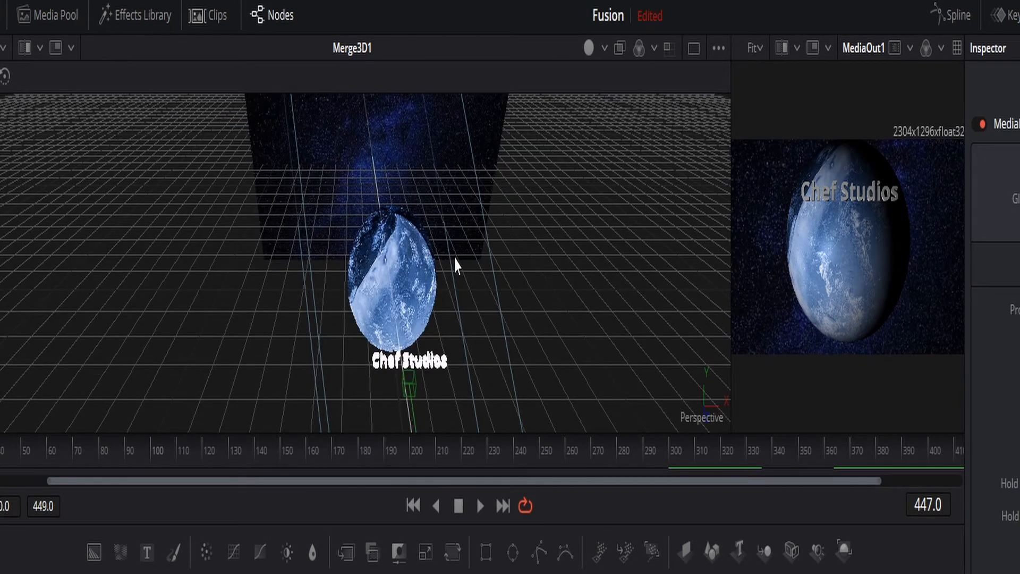
{"action": "scroll", "coordinate": [456, 258], "scroll_direction": "up", "scroll_amount": 4}
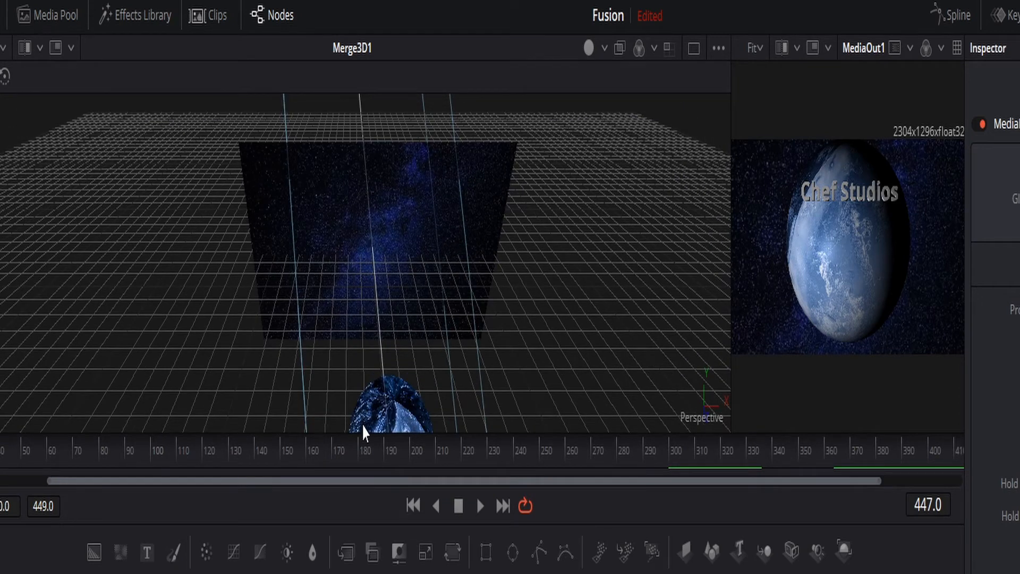
{"action": "scroll", "coordinate": [418, 359], "scroll_direction": "down", "scroll_amount": 4}
{"action": "scroll", "coordinate": [419, 341], "scroll_direction": "down", "scroll_amount": 3, "text": "ctrl"}
{"action": "scroll", "coordinate": [420, 341], "scroll_direction": "down", "scroll_amount": 3}
{"action": "scroll", "coordinate": [422, 341], "scroll_direction": "up", "scroll_amount": 3}
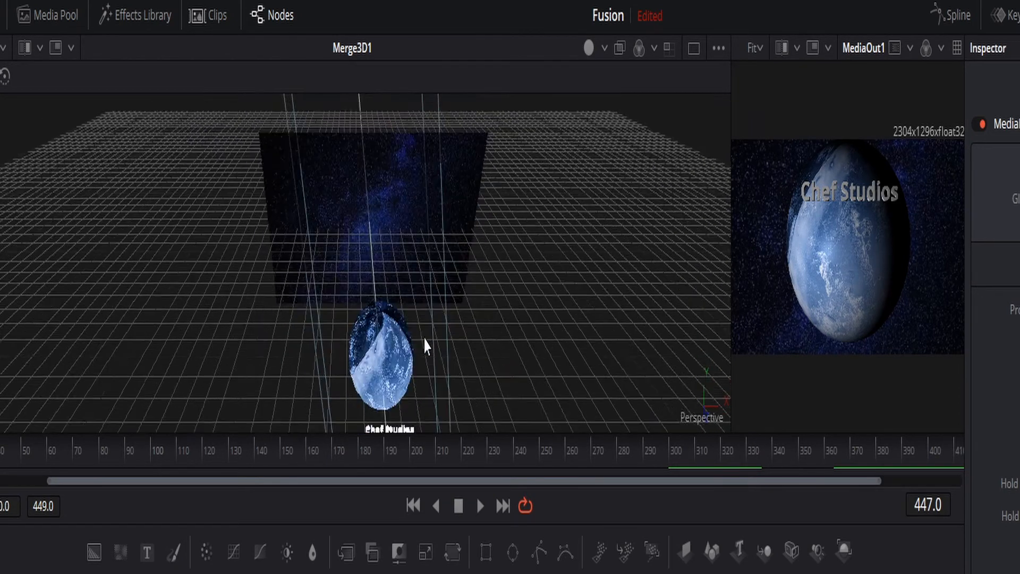
{"action": "scroll", "coordinate": [426, 341], "scroll_direction": "down", "scroll_amount": 5, "text": "ctrl"}
{"action": "scroll", "coordinate": [426, 341], "scroll_direction": "down", "scroll_amount": 3}
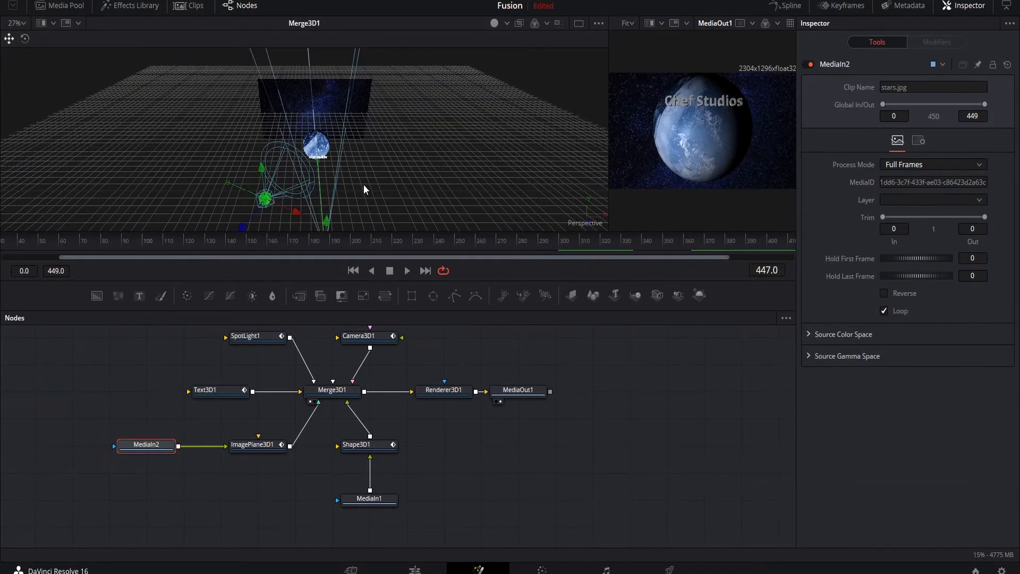
{"action": "middle_click_drag", "start_coordinate": [364, 189], "coordinate": [371, 137], "text": "alt"}
{"action": "middle_click_drag", "start_coordinate": [340, 148], "coordinate": [352, 126], "text": "alt"}
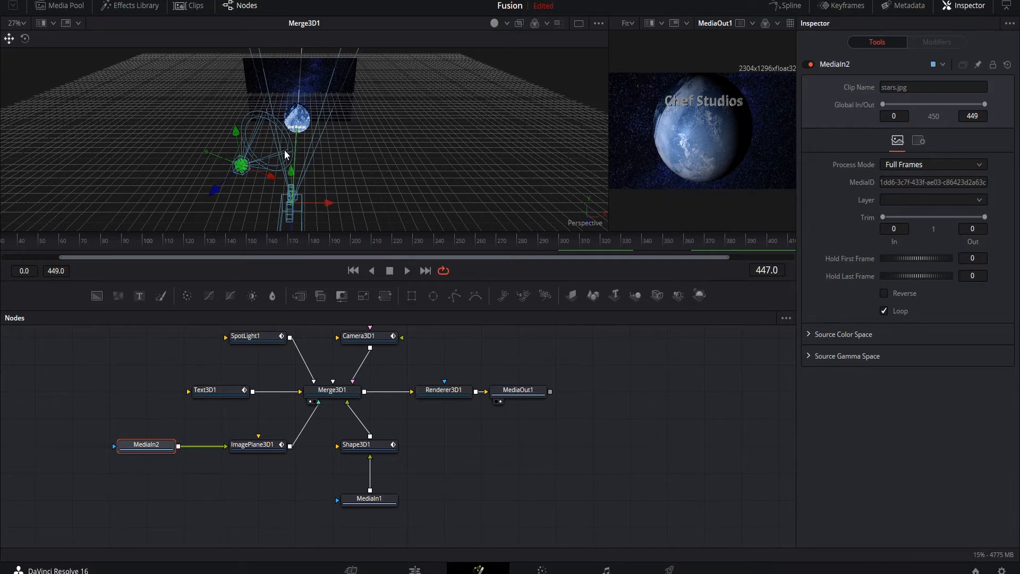
{"action": "scroll", "coordinate": [361, 141], "scroll_direction": "up", "scroll_amount": 6}
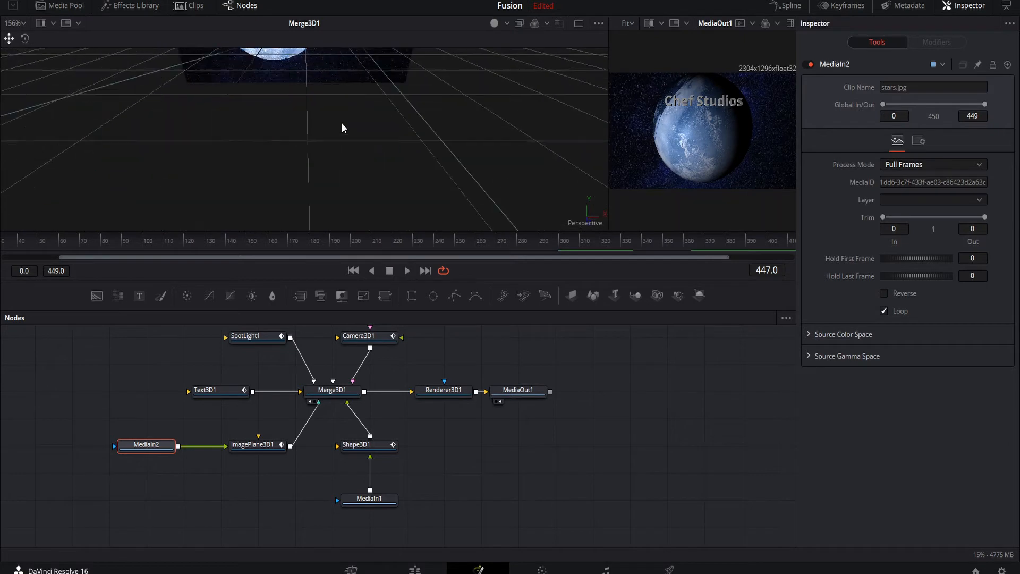
Try replacing the Text3D1 title in the scene with "big Apples".
{"action": "middle_click_drag", "start_coordinate": [348, 129], "coordinate": [439, 114]}
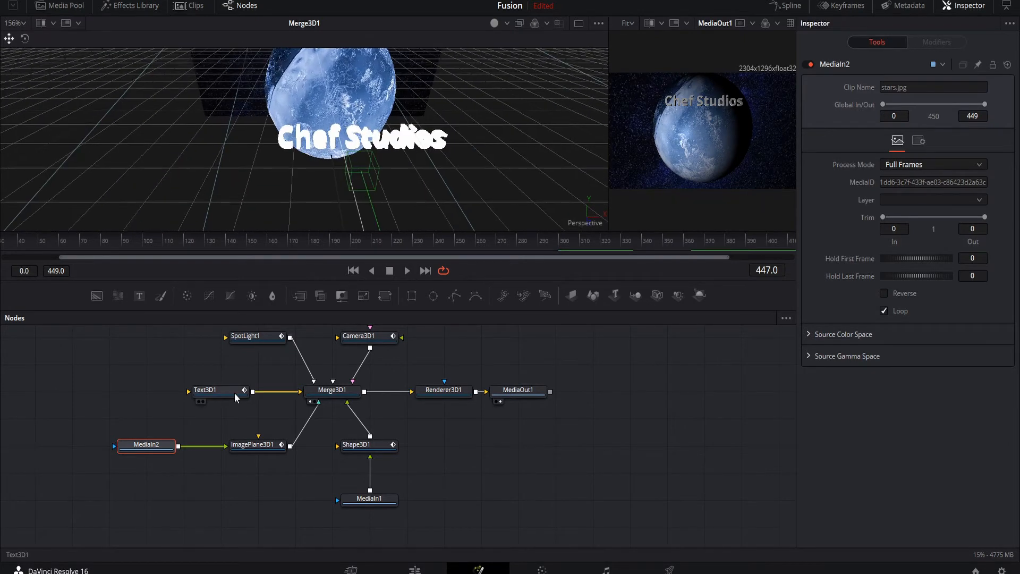
{"action": "left_click", "coordinate": [221, 396]}
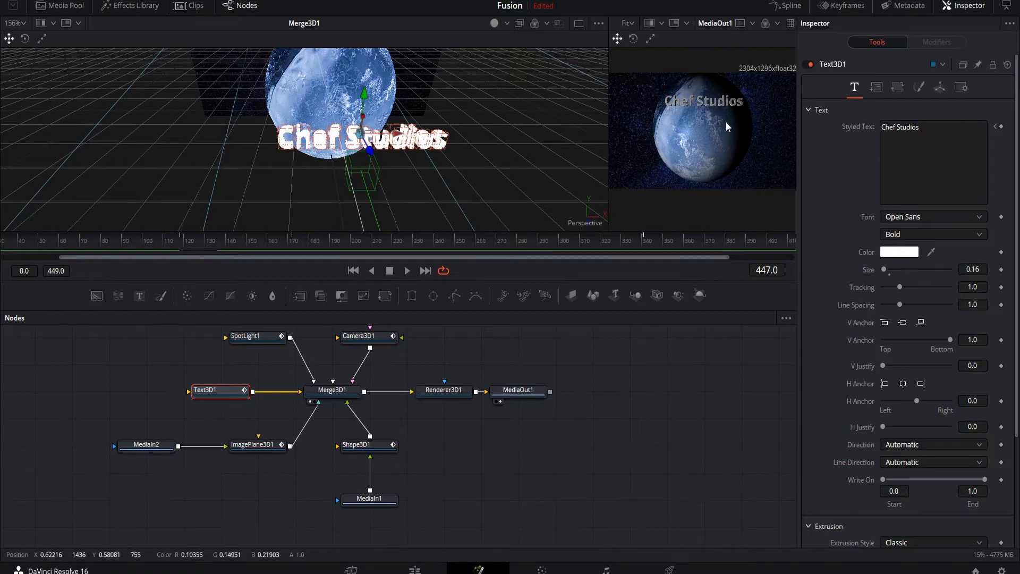
{"action": "left_click", "coordinate": [940, 127]}
{"action": "key", "text": "ctrl+a"}
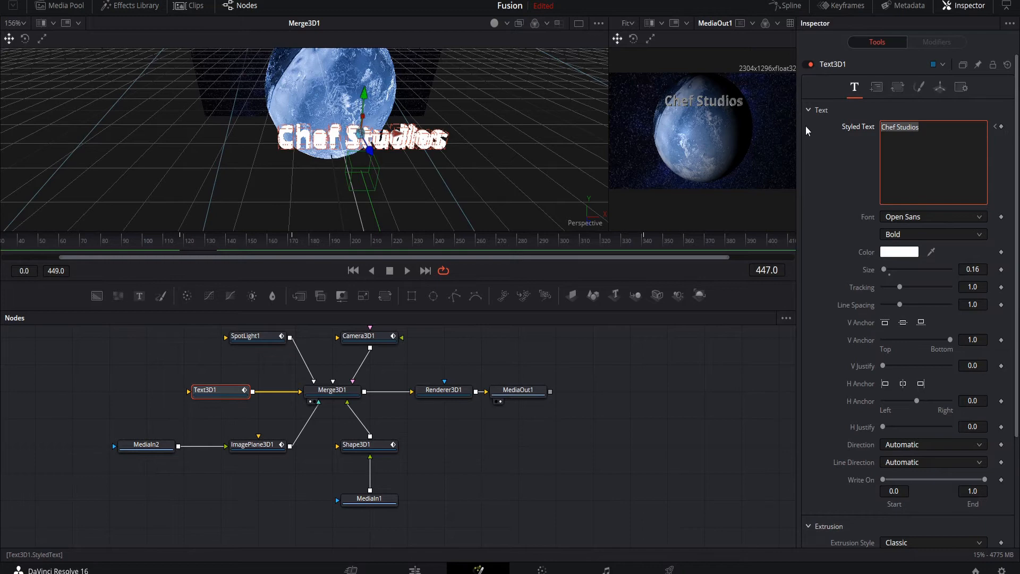
{"action": "key", "text": "BackSpace"}
{"action": "type", "text": "big"}
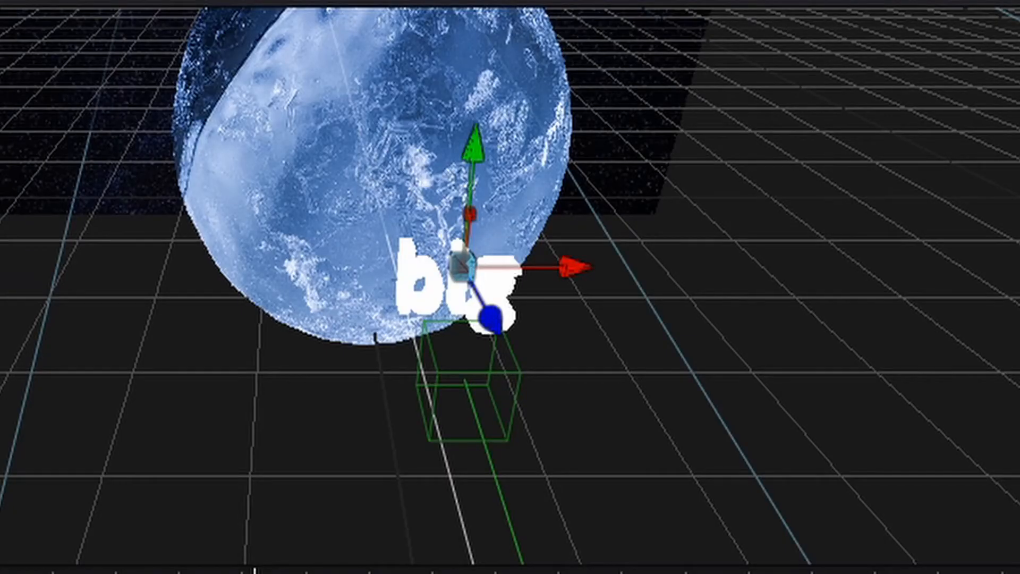
{"action": "type", "text": " Apples"}
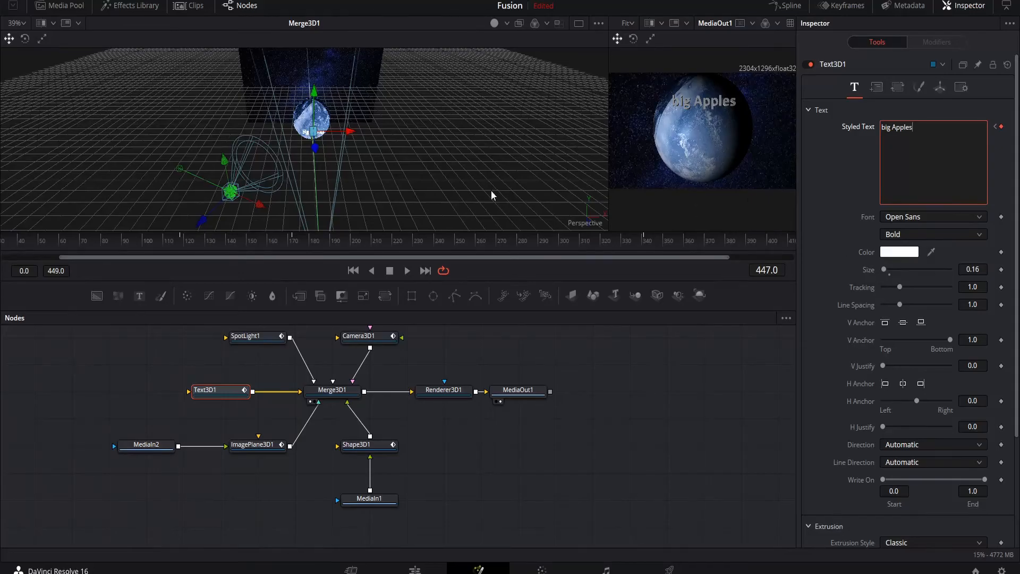
{"action": "scroll", "coordinate": [320, 158], "scroll_direction": "up", "scroll_amount": 2}
{"action": "scroll", "coordinate": [519, 178], "scroll_direction": "down", "scroll_amount": 2}
{"action": "scroll", "coordinate": [519, 179], "scroll_direction": "up", "scroll_amount": 4, "text": "ctrl"}
{"action": "left_click_drag", "start_coordinate": [882, 269], "coordinate": [903, 288]}
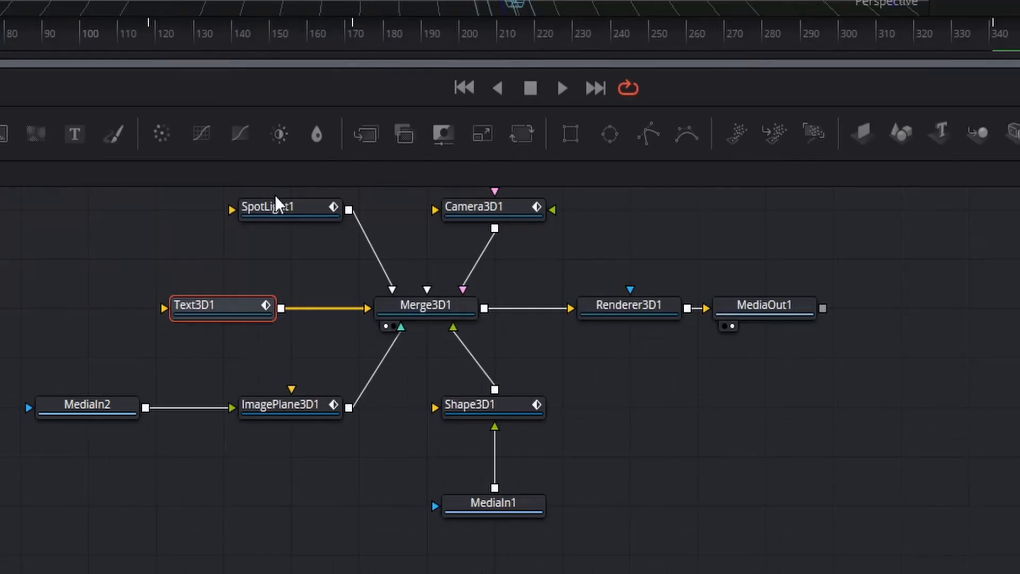
Try moving SpotLight1 sideways away from the planet, and bring it back to light the planet.
{"action": "left_click", "coordinate": [276, 206]}
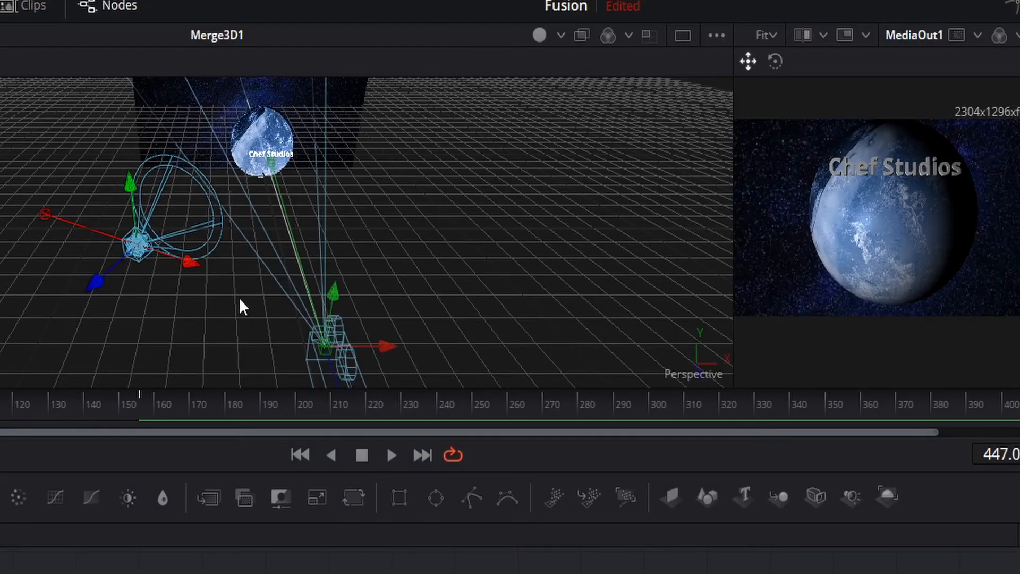
{"action": "left_click_drag", "start_coordinate": [188, 265], "coordinate": [78, 208]}
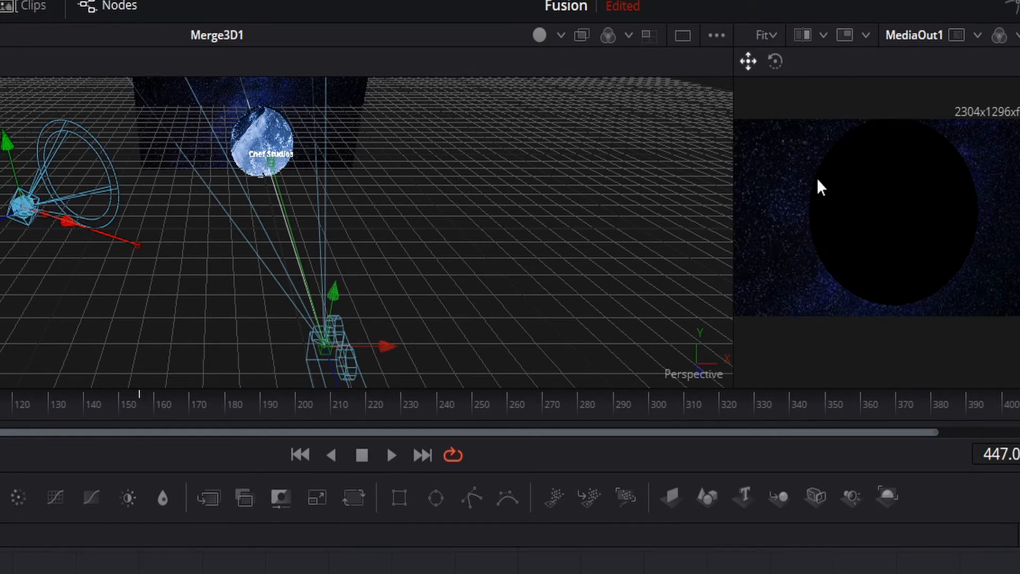
{"action": "left_click_drag", "start_coordinate": [67, 224], "coordinate": [92, 233]}
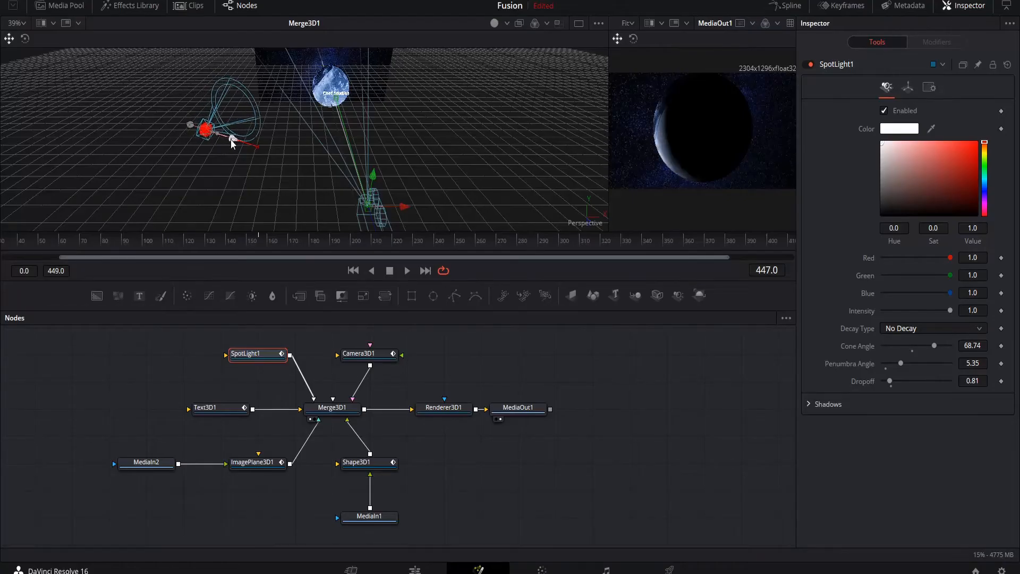
{"action": "left_click_drag", "start_coordinate": [231, 139], "coordinate": [281, 153]}
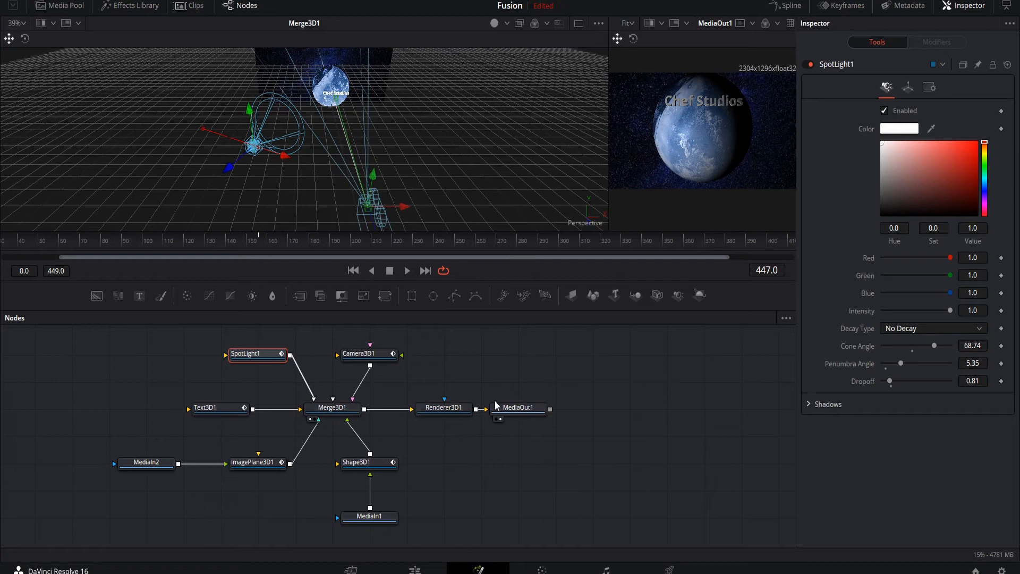
Play the scene animation from the start and stop playback at frame 105.
{"action": "scroll", "coordinate": [432, 154], "scroll_direction": "down", "scroll_amount": 3}
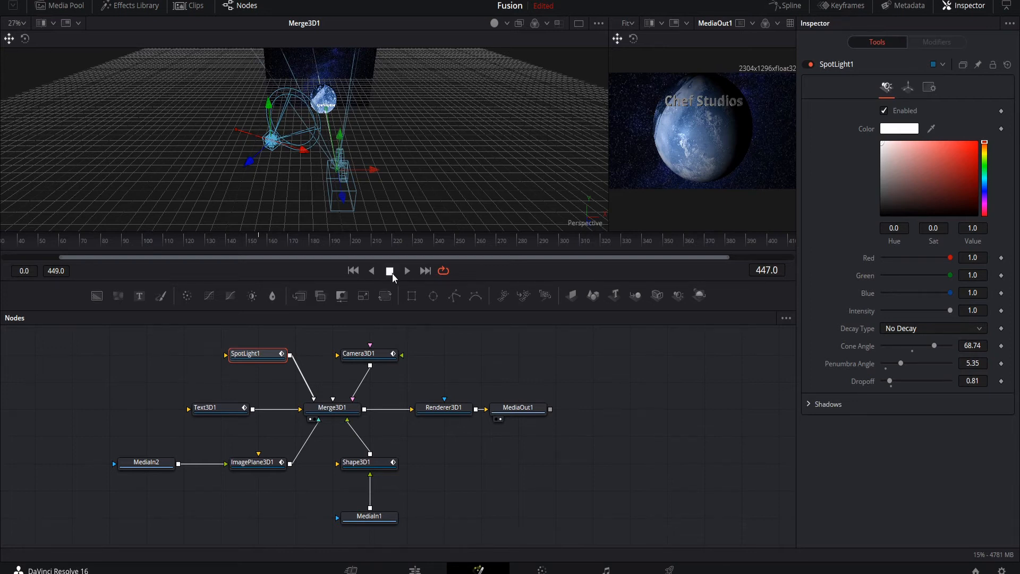
{"action": "left_click", "coordinate": [26, 0]}
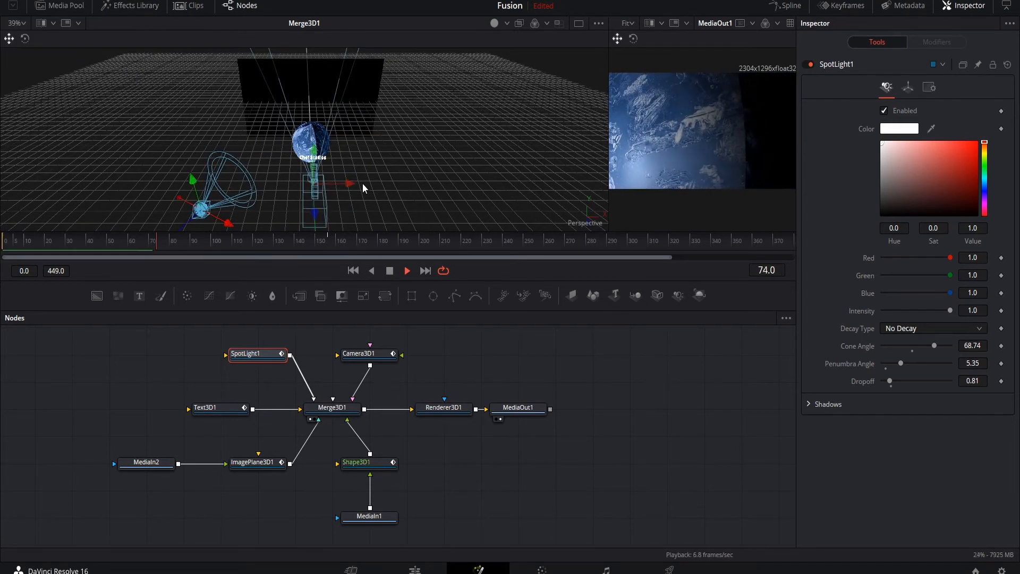
{"action": "scroll", "coordinate": [369, 187], "scroll_direction": "up", "scroll_amount": 2}
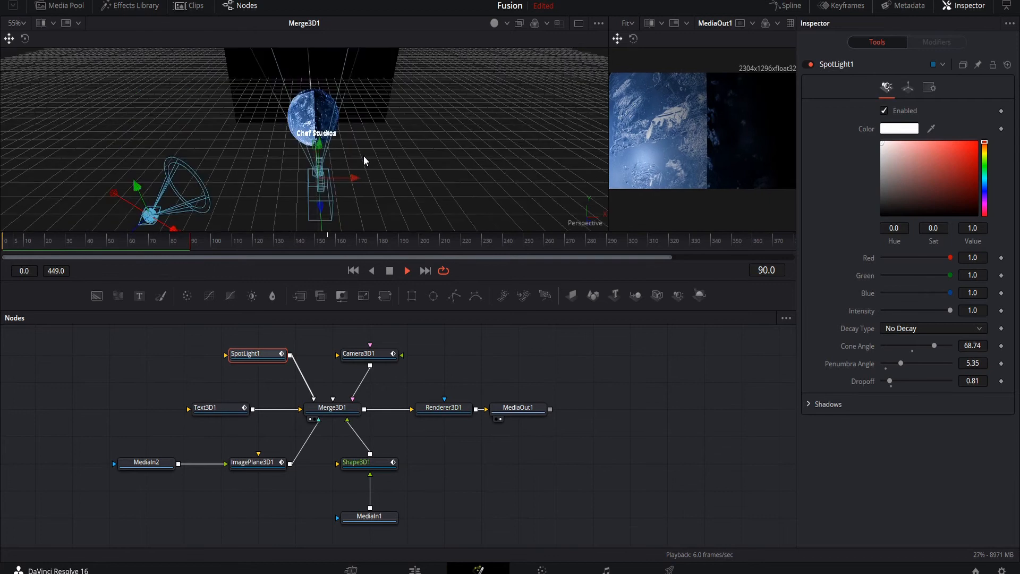
{"action": "left_click", "coordinate": [390, 272]}
Show the Transform settings of Shape3D1 and play the animation to examine the planet's Y rotation.
{"action": "left_click", "coordinate": [365, 463]}
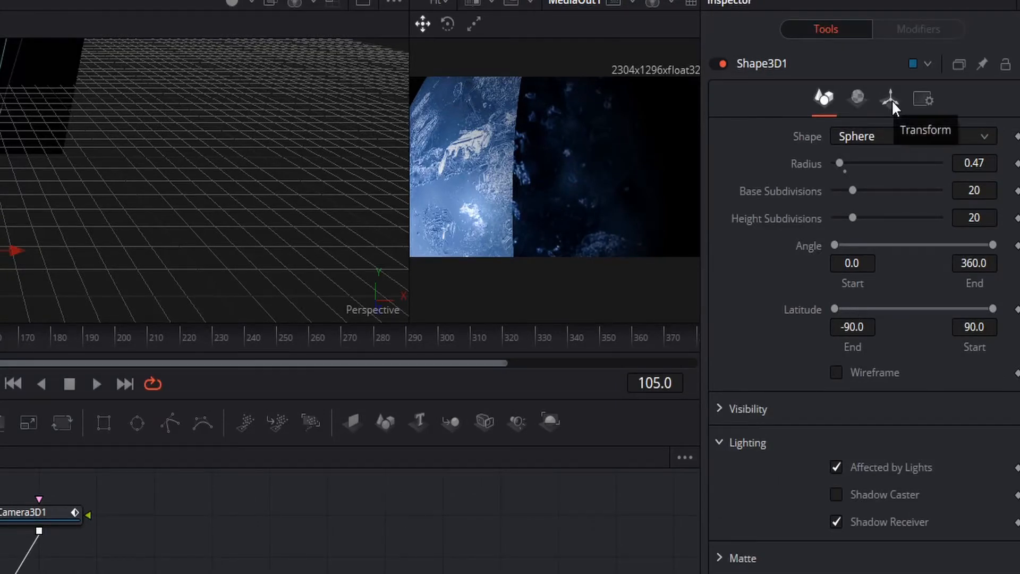
{"action": "left_click", "coordinate": [891, 98]}
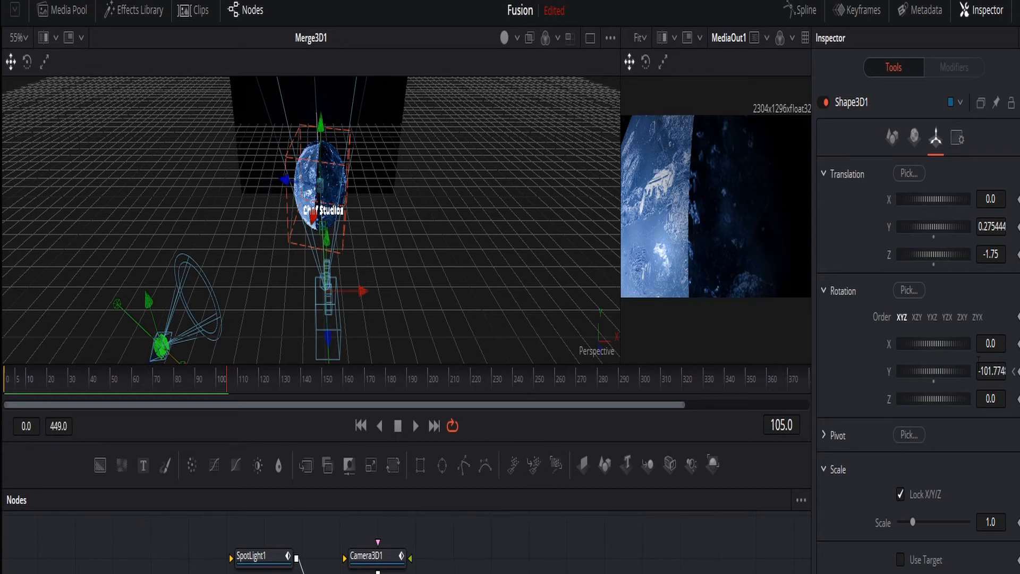
{"action": "left_click", "coordinate": [417, 428]}
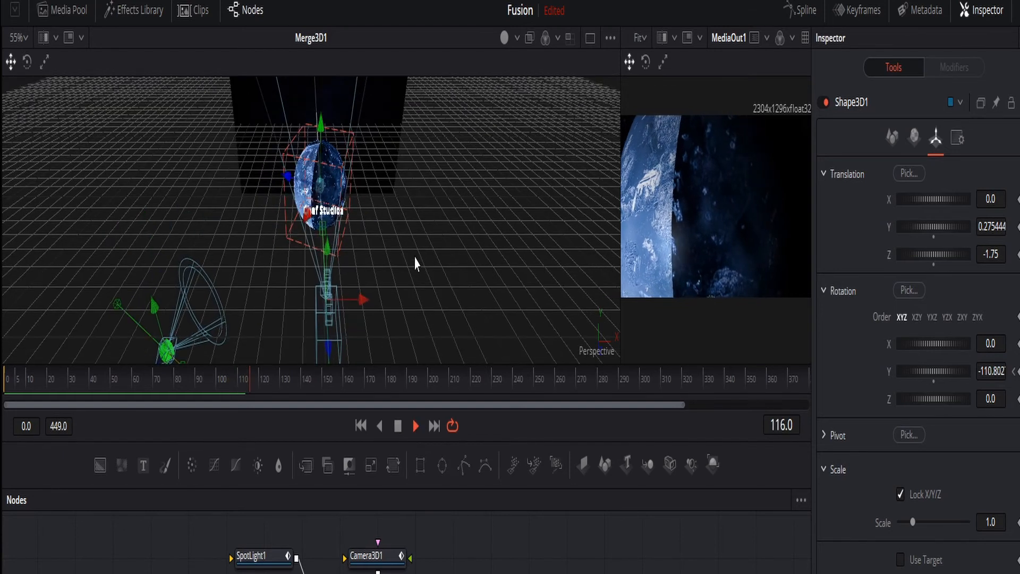
{"action": "middle_click_drag", "start_coordinate": [326, 347], "coordinate": [325, 287]}
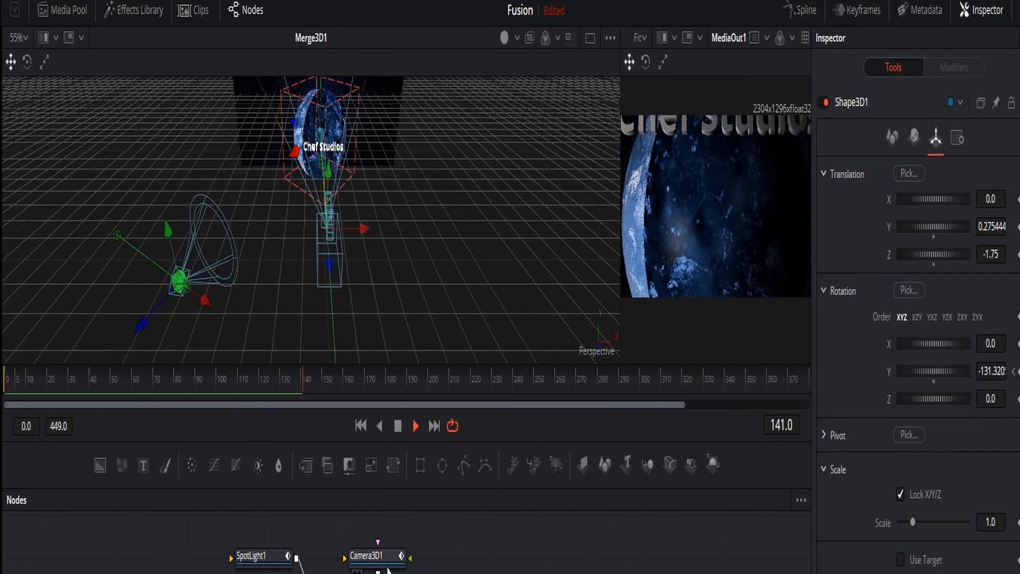
Show the Transform settings of Camera3D1, examine its Z translation during playback, and stop at frame 248.
{"action": "left_click", "coordinate": [372, 555]}
{"action": "middle_click_drag", "start_coordinate": [409, 171], "coordinate": [420, 234]}
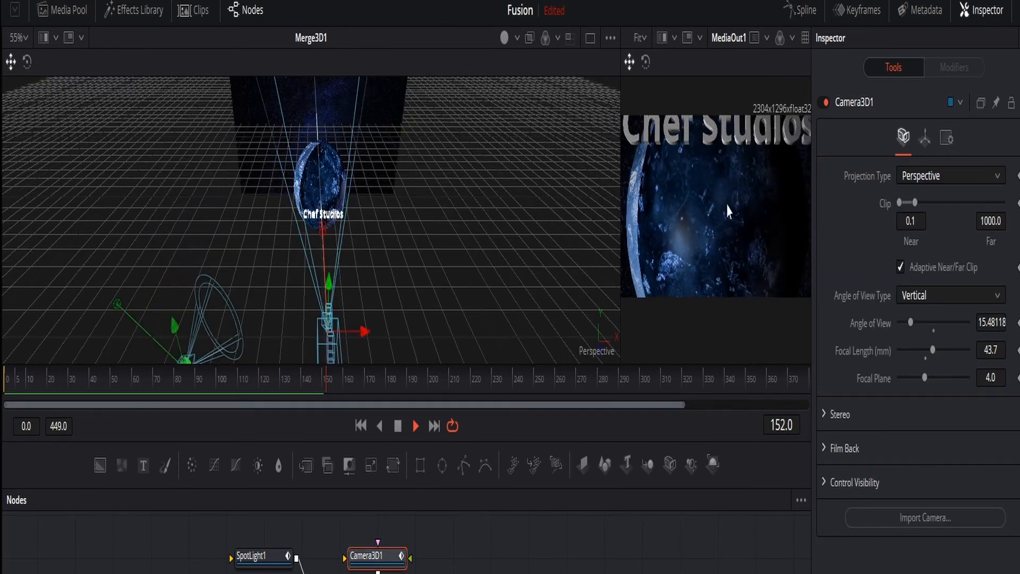
{"action": "left_click", "coordinate": [925, 138]}
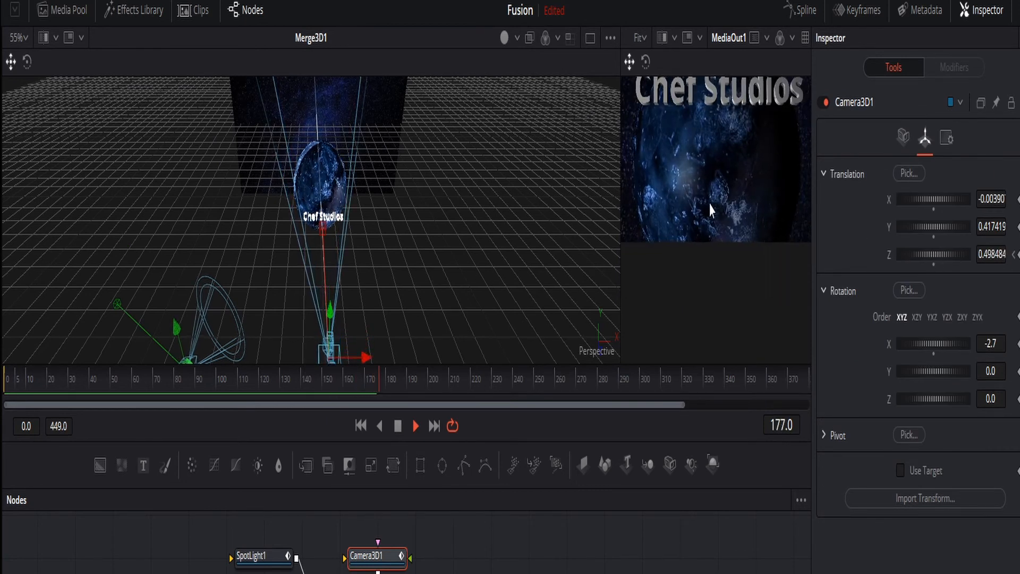
{"action": "scroll", "coordinate": [412, 228], "scroll_direction": "down", "scroll_amount": 3}
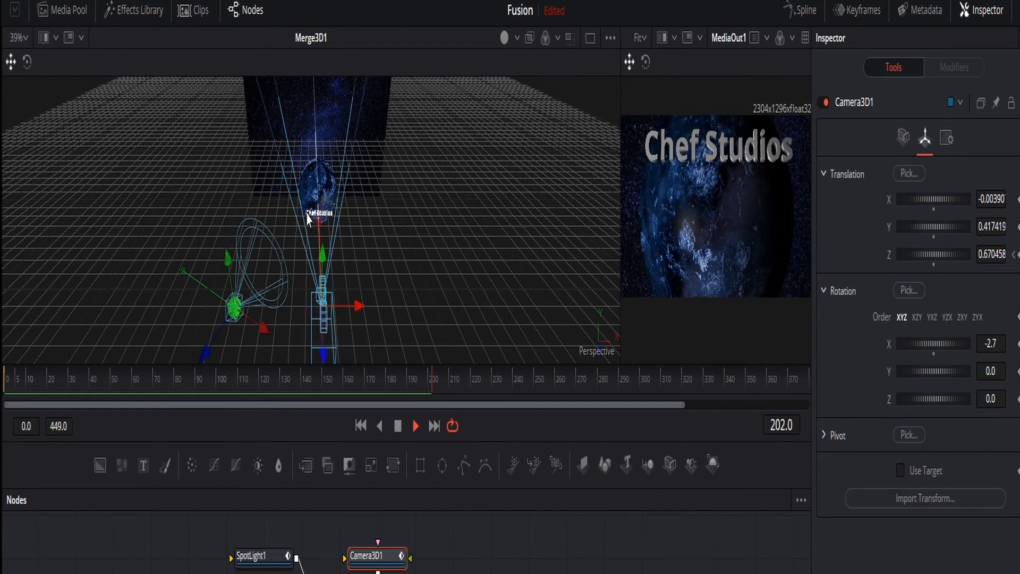
{"action": "scroll", "coordinate": [388, 270], "scroll_direction": "up", "scroll_amount": 3}
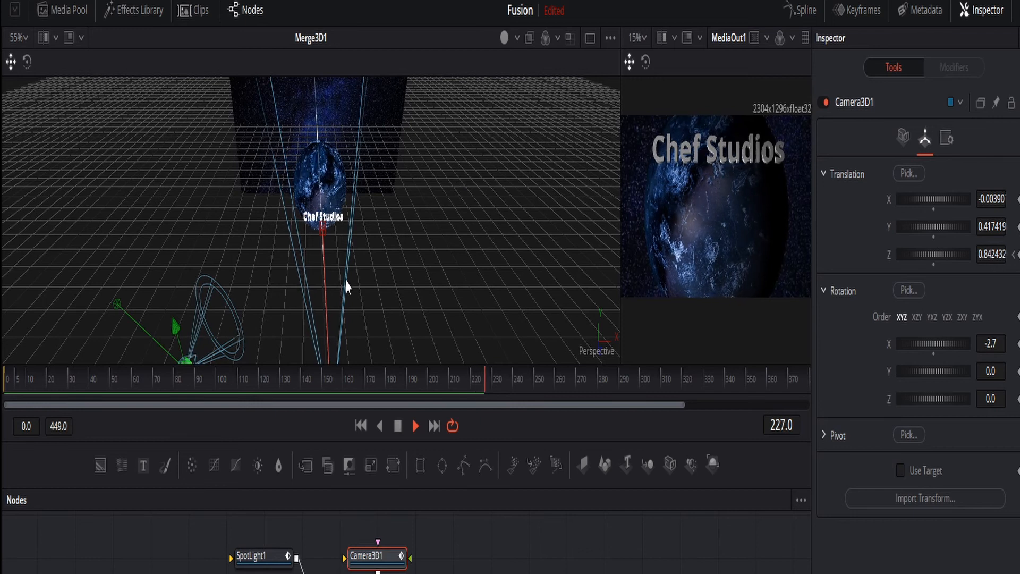
{"action": "scroll", "coordinate": [334, 279], "scroll_direction": "down", "scroll_amount": 2}
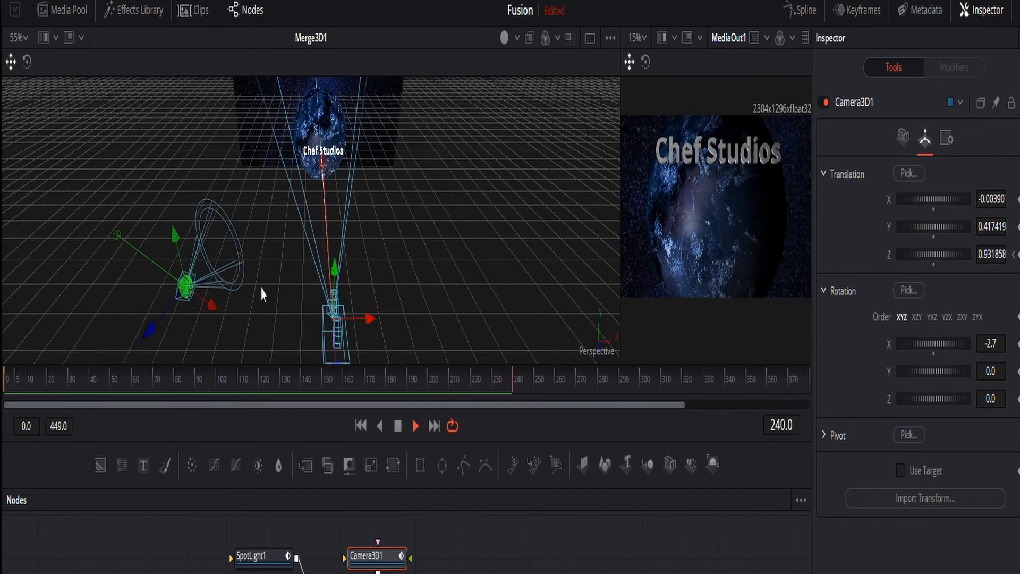
{"action": "key", "text": "space"}
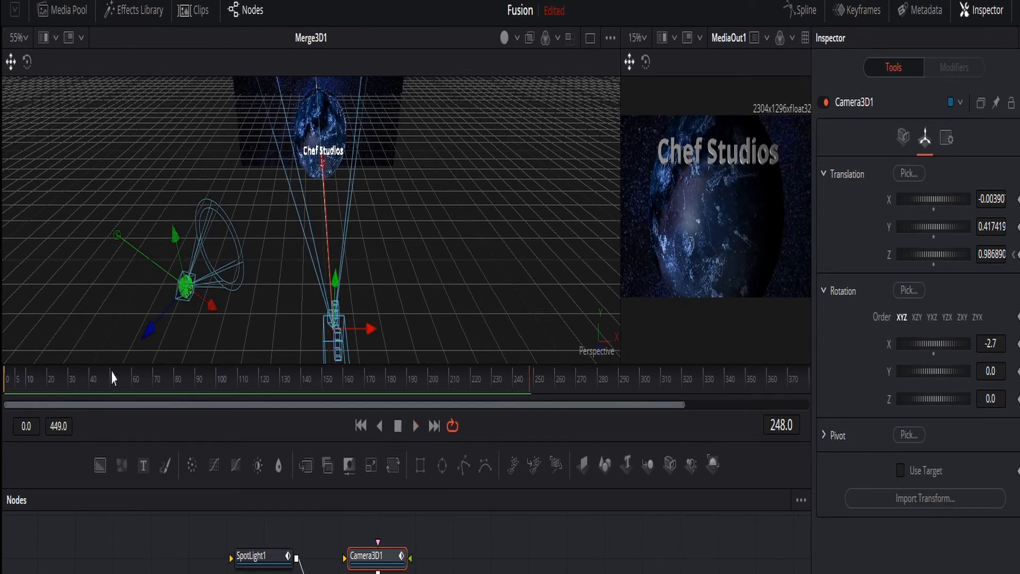
Return to frame 34 and replay the animation to examine the camera pulling back from the planet.
{"action": "left_click", "coordinate": [88, 391]}
{"action": "left_click_drag", "start_coordinate": [89, 391], "coordinate": [78, 384]}
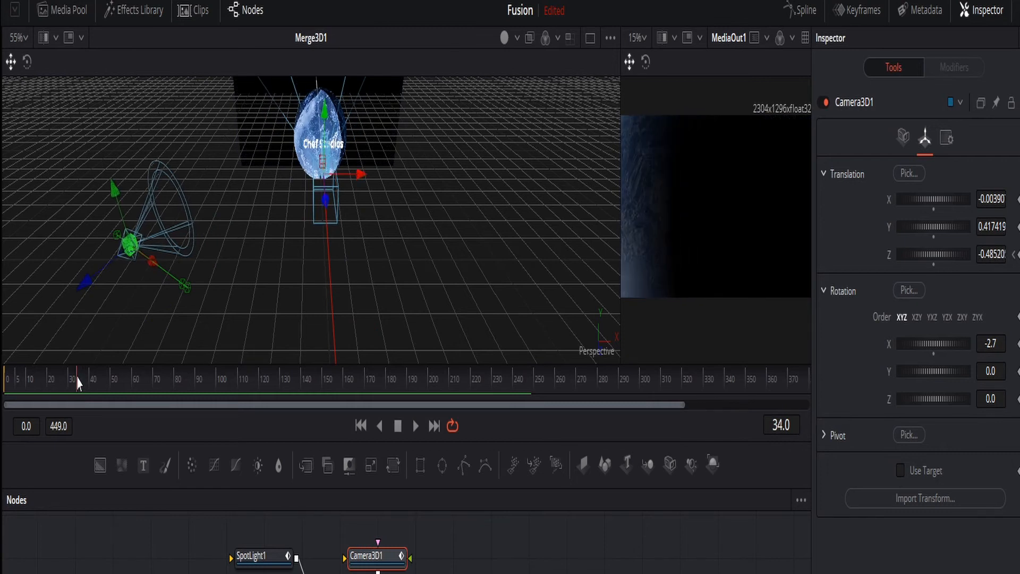
{"action": "left_click", "coordinate": [415, 425]}
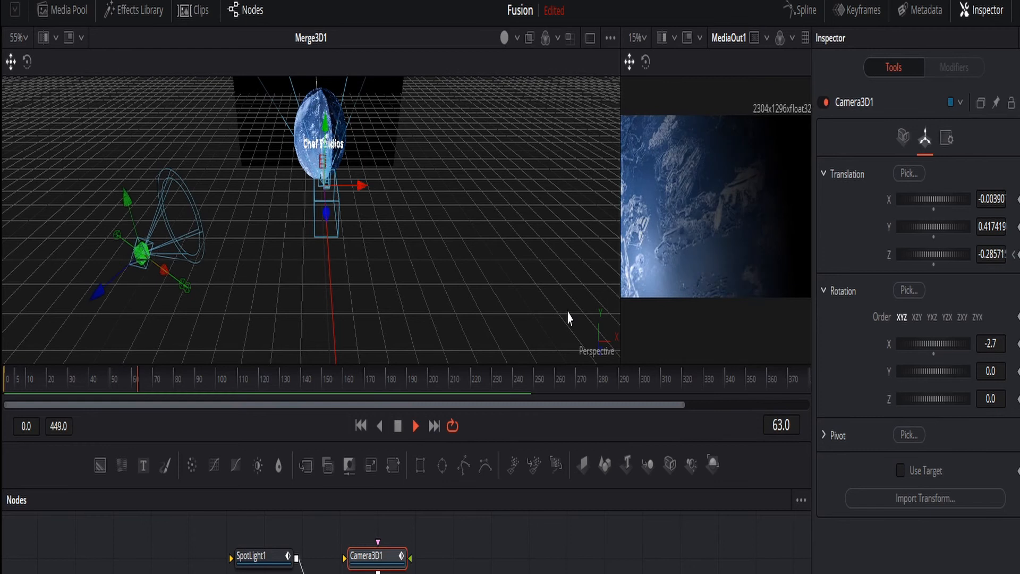
{"action": "middle_click_drag", "start_coordinate": [431, 187], "coordinate": [392, 159]}
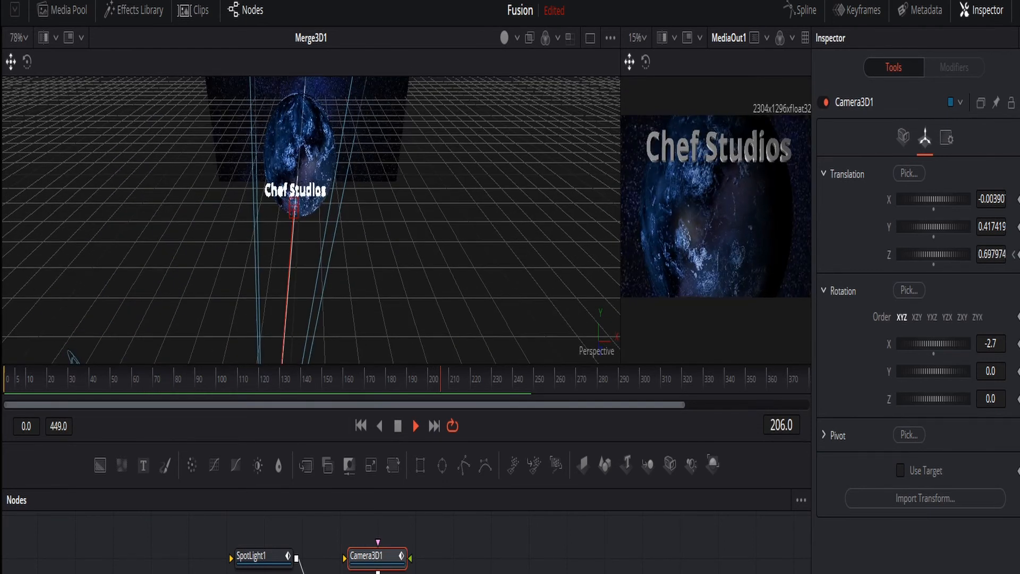
Select the Text3D1 title, examine it with the camera and spotlight during playback, and jump ahead to about frame 370.
{"action": "left_click", "coordinate": [310, 191]}
{"action": "scroll", "coordinate": [383, 266], "scroll_direction": "up", "scroll_amount": 2, "text": "ctrl"}
{"action": "middle_click_drag", "start_coordinate": [380, 265], "coordinate": [401, 282]}
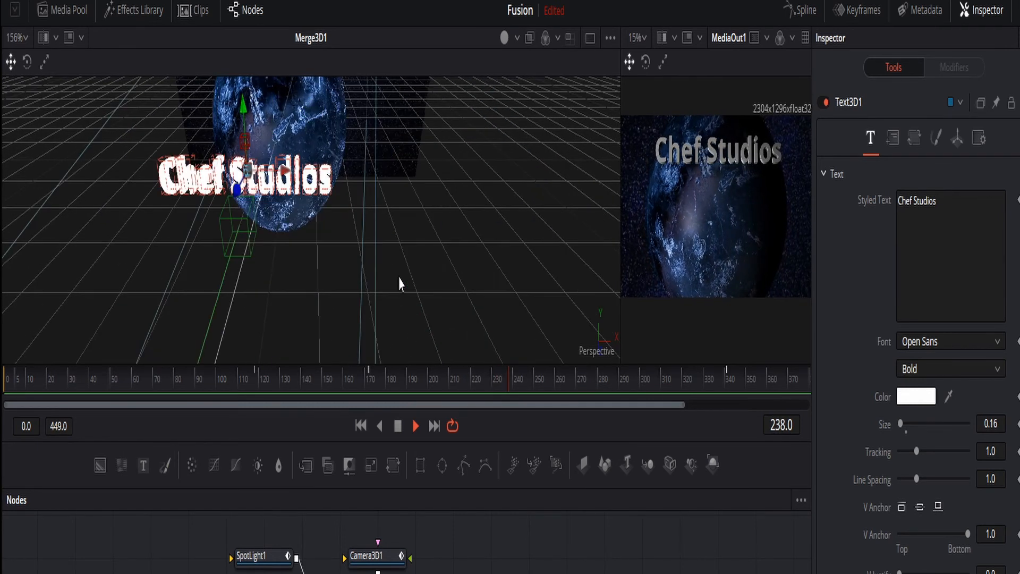
{"action": "scroll", "coordinate": [400, 282], "scroll_direction": "down", "scroll_amount": 2, "text": "ctrl"}
{"action": "scroll", "coordinate": [399, 281], "scroll_direction": "down", "scroll_amount": 1}
{"action": "scroll", "coordinate": [400, 281], "scroll_direction": "down", "scroll_amount": 4, "text": "ctrl"}
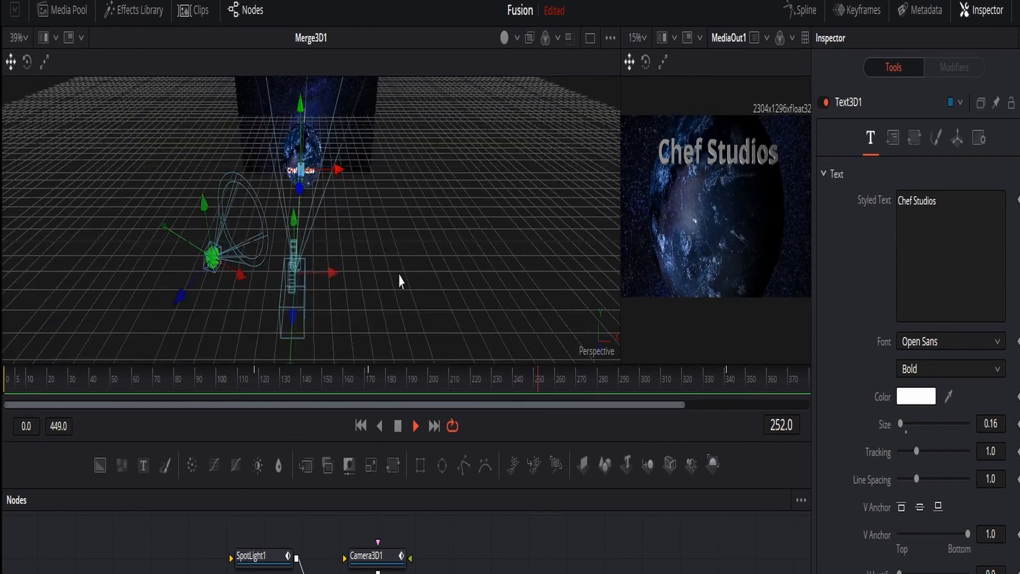
{"action": "middle_click_drag", "start_coordinate": [400, 280], "coordinate": [418, 260]}
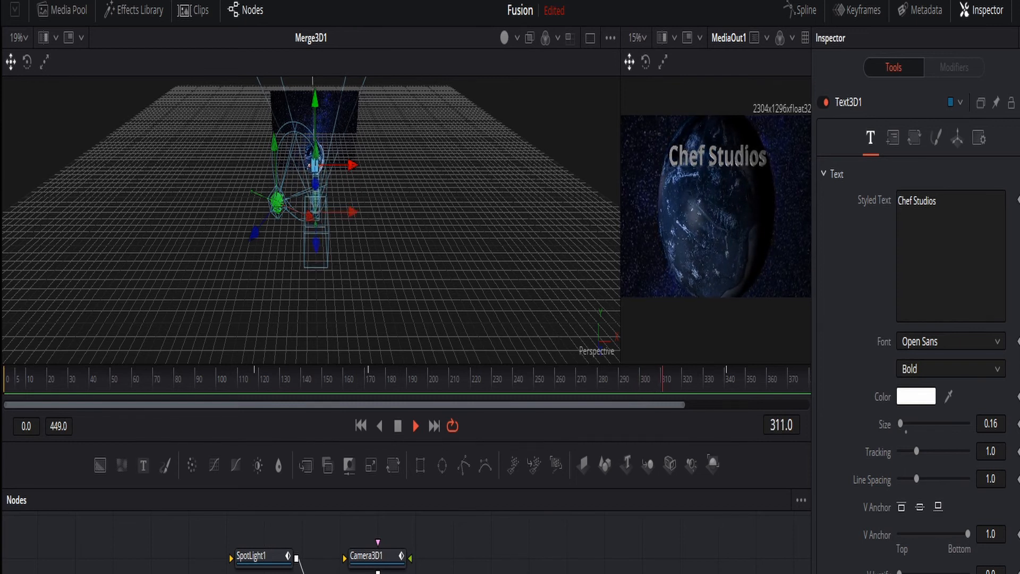
{"action": "left_click", "coordinate": [791, 384]}
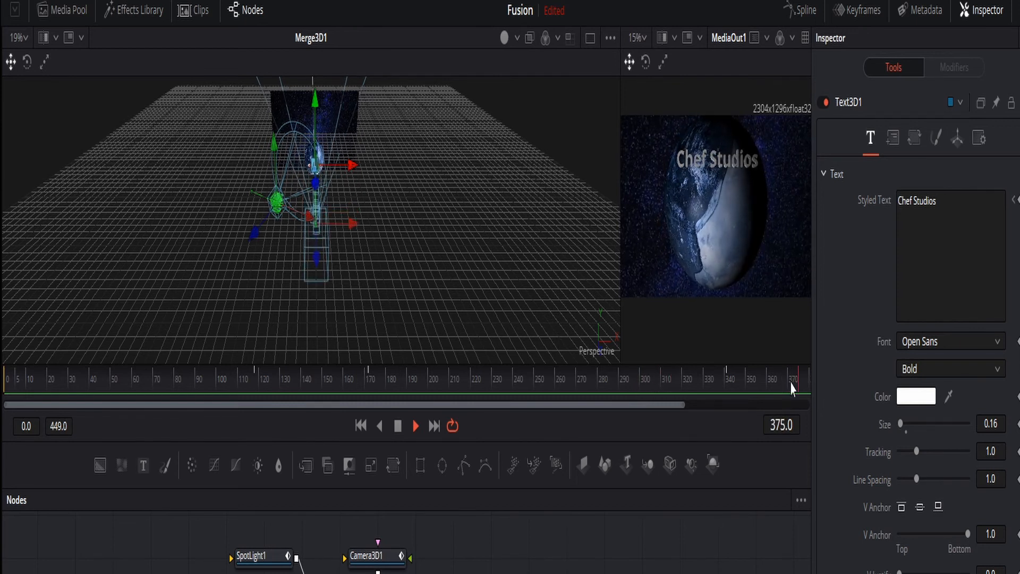